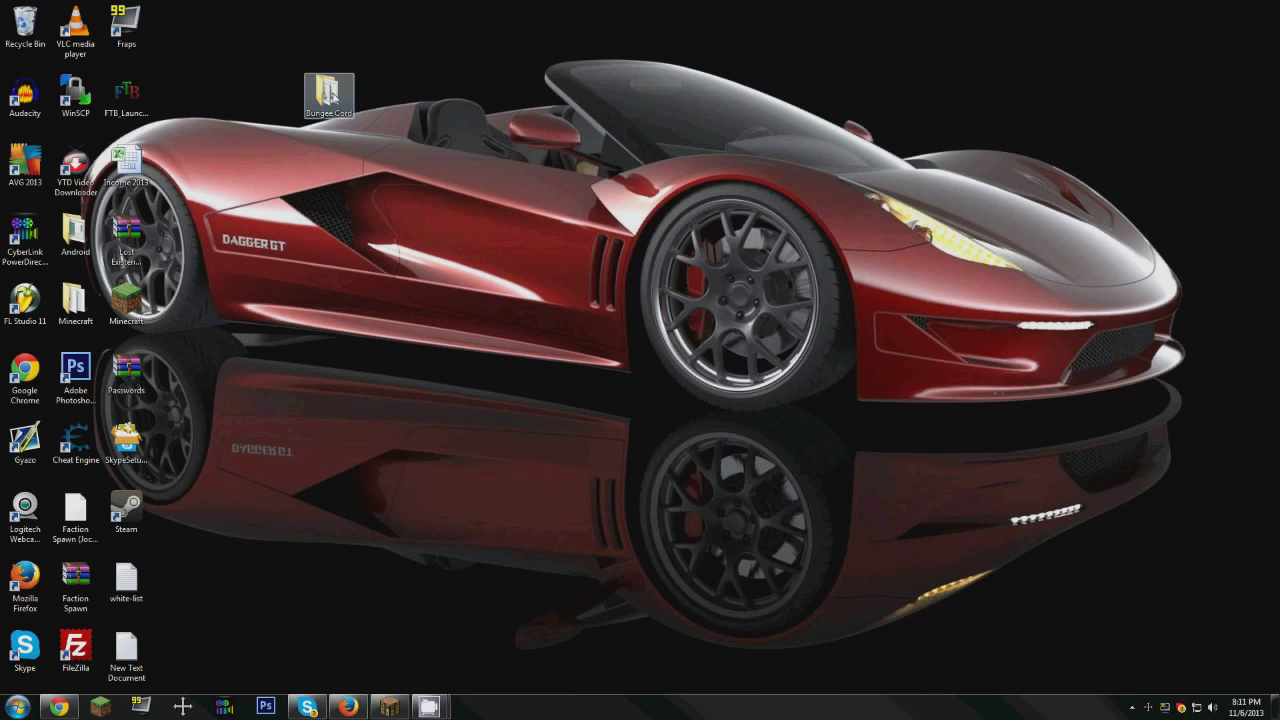
Step: Open the Bungee Cord folder and copy all the text of the Start batch file
double_click(333, 95)
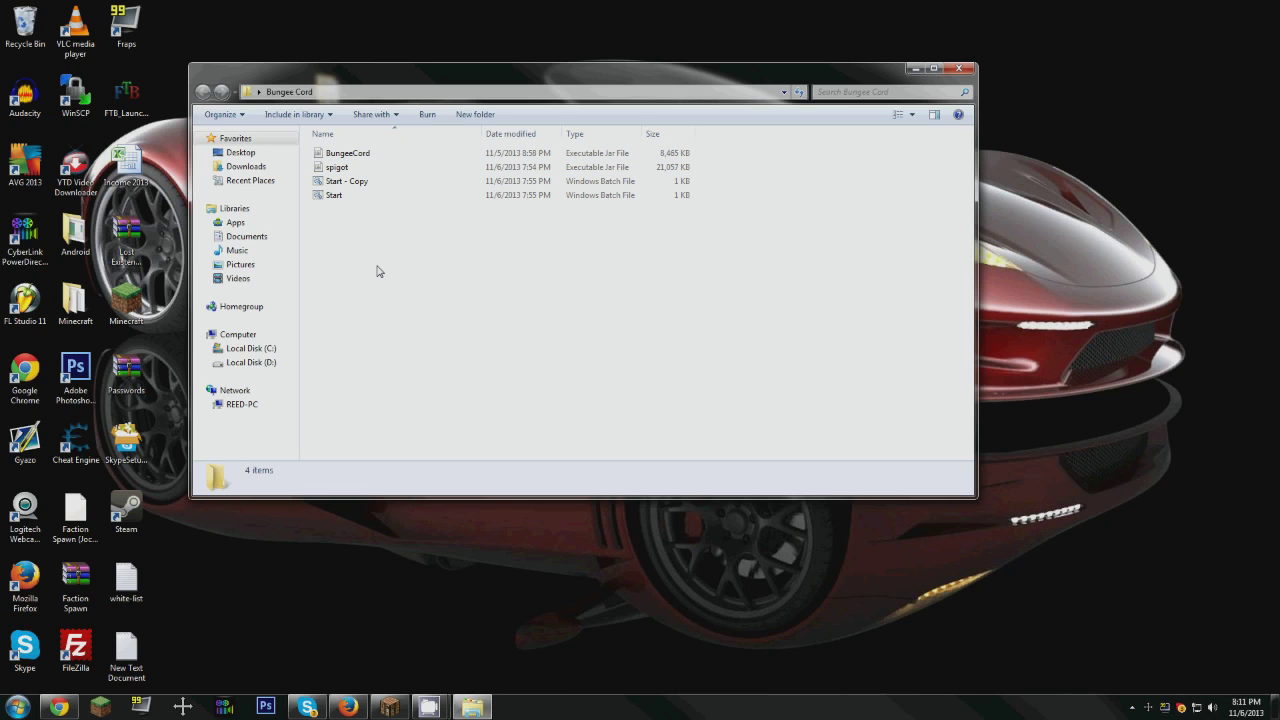
right_click(336, 199)
left_click(364, 214)
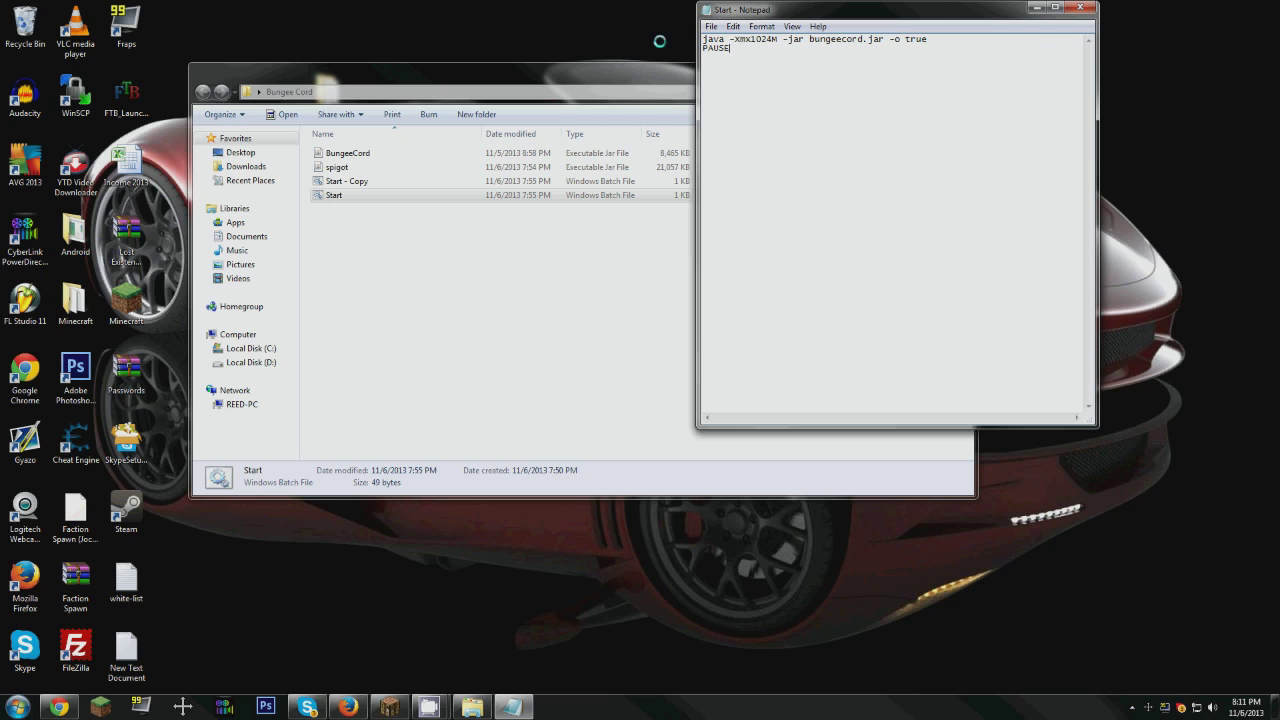
key("ctrl+a")
left_click(1080, 8)
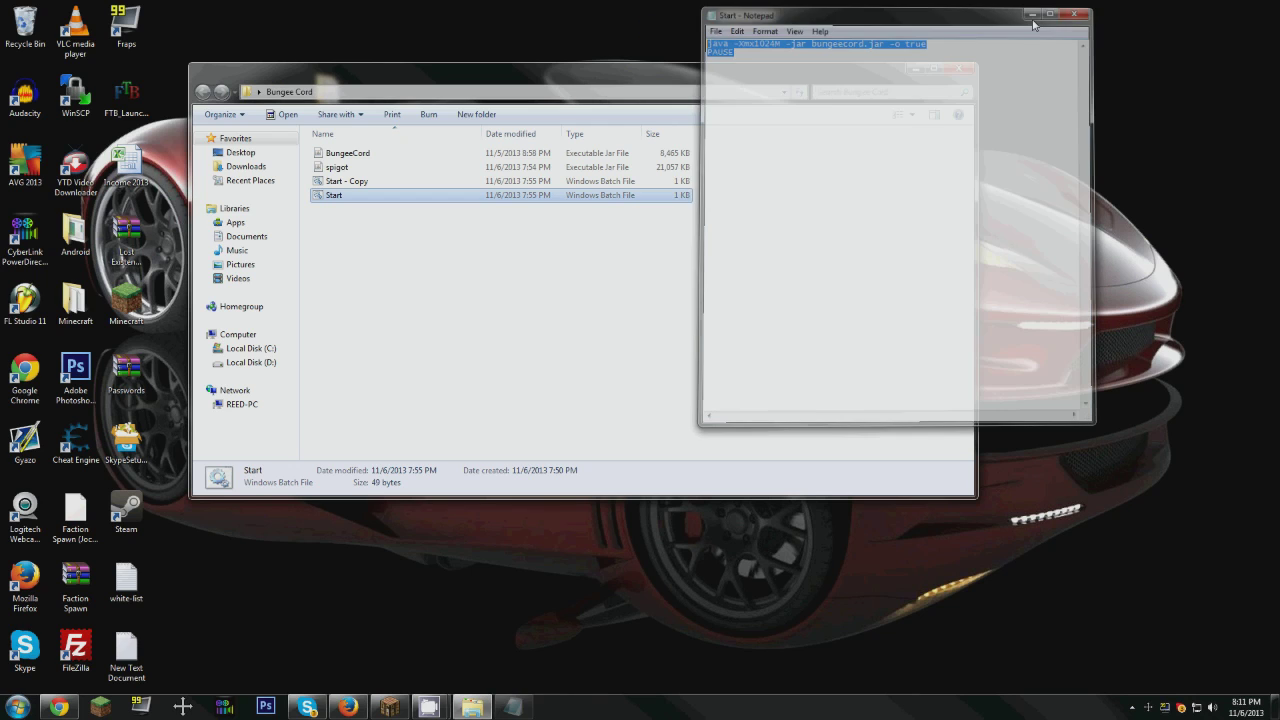
Step: Create a new text document in the Bungee Cord folder and paste the copied bungeecord.jar launch commands into it
right_click(405, 264)
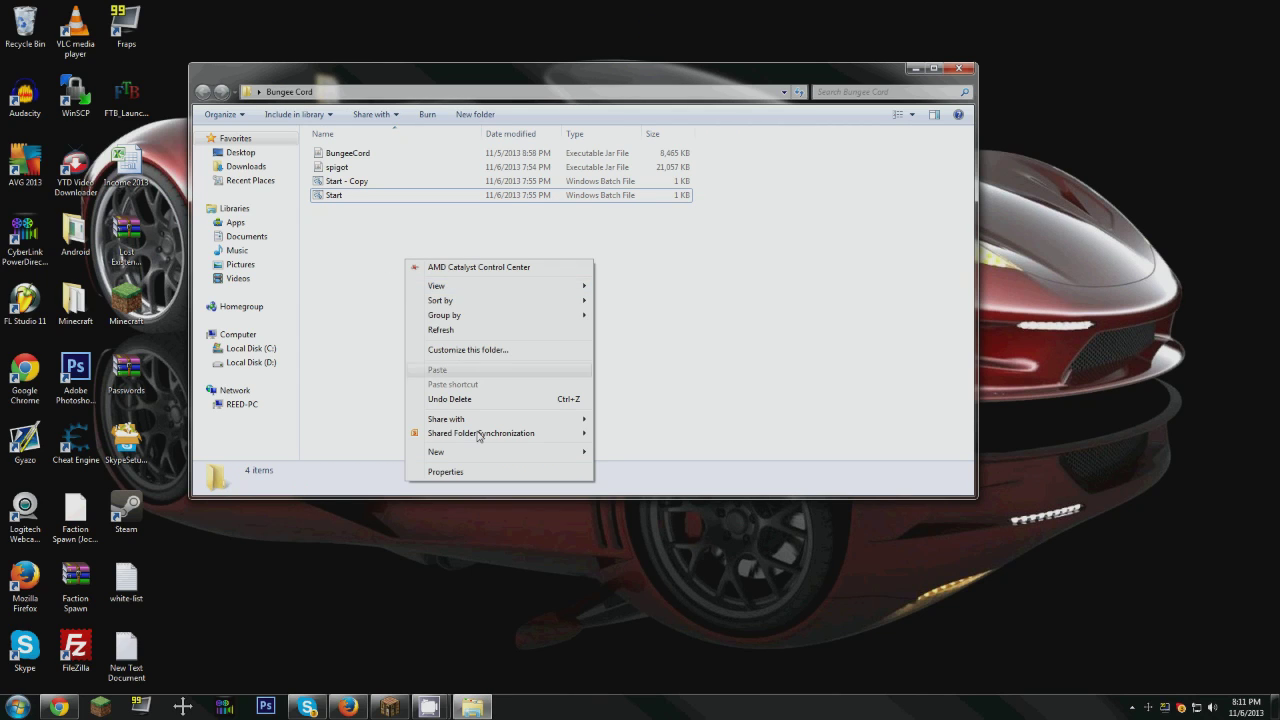
mouse_move(498, 457)
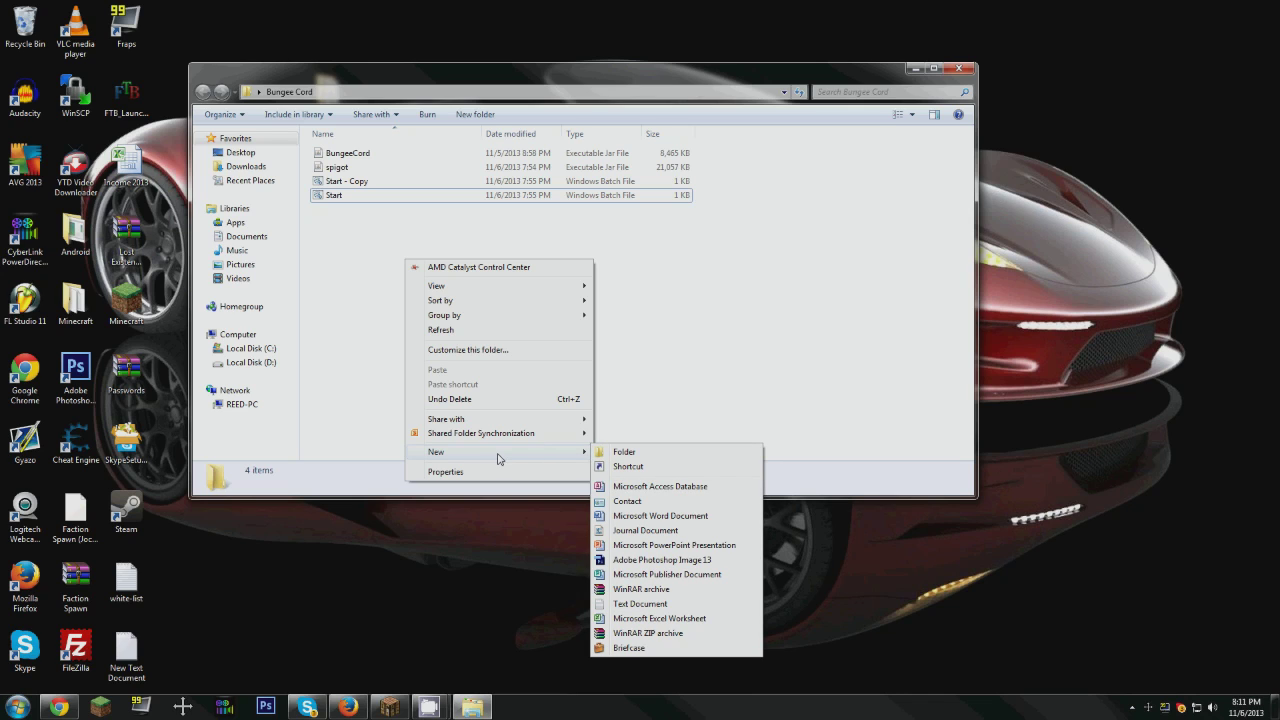
left_click(648, 604)
left_click(517, 411)
double_click(355, 168)
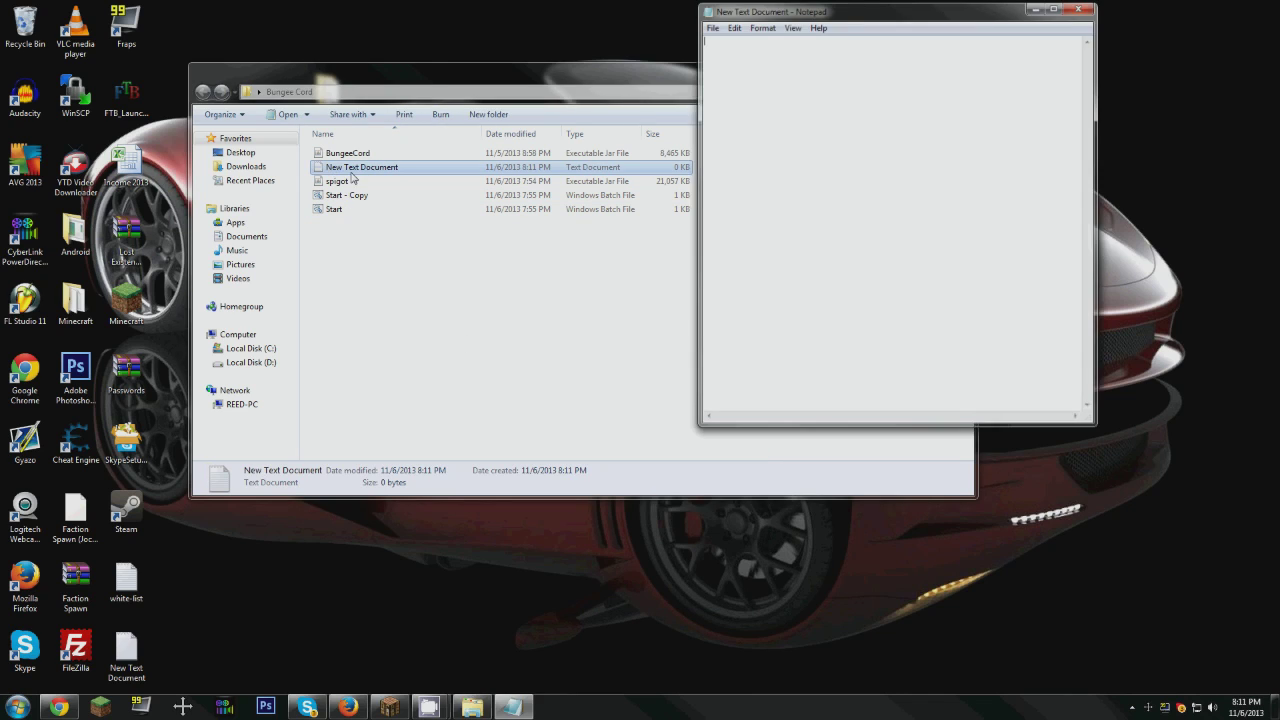
type("java -Xmx1024M -jar bungeecord.jar -o true PAUSE")
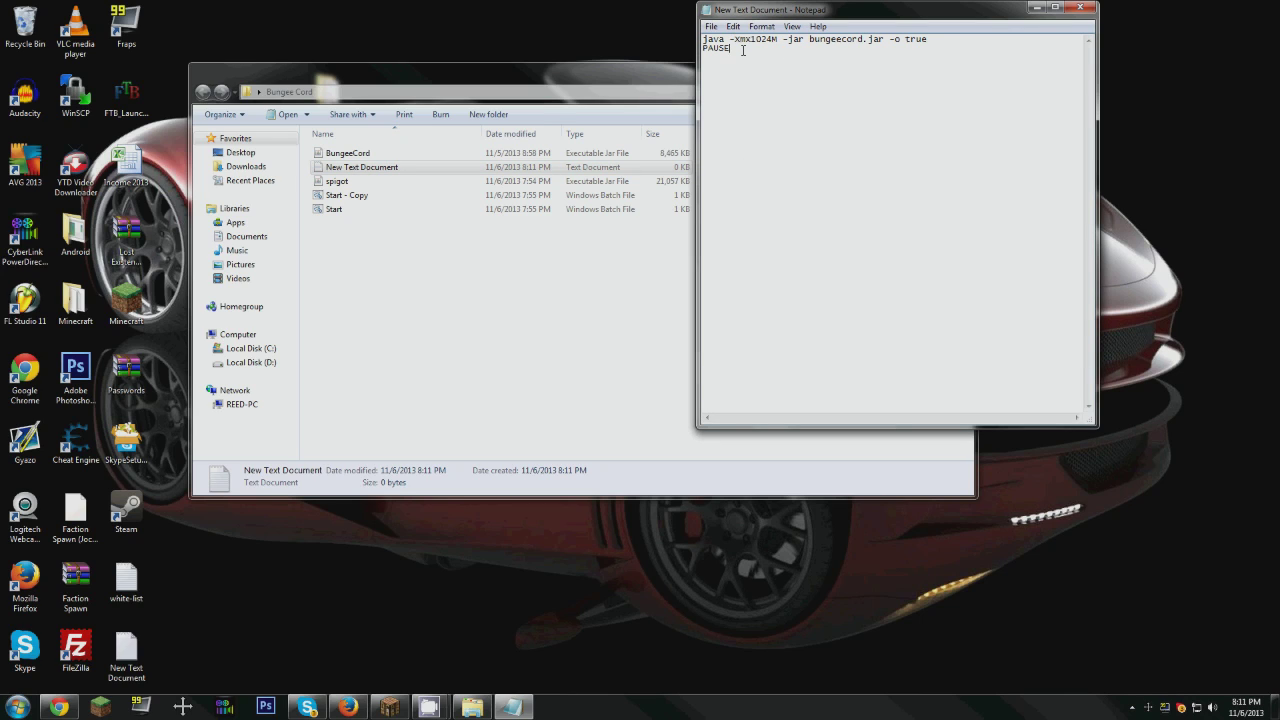
left_click_drag(749, 38, 773, 41)
left_click(752, 38)
Step: Save the pasted commands as Start 2.bat with the All Files type in the Bungee Cord folder and close the file
left_click(712, 27)
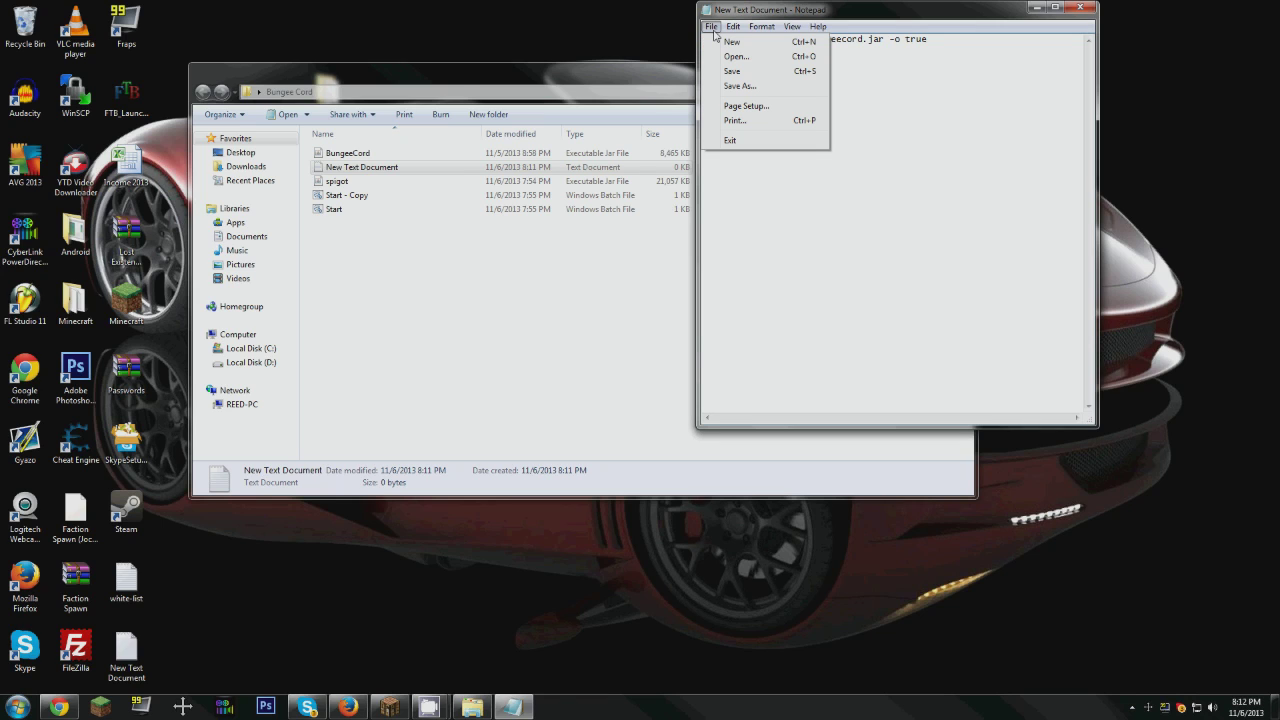
left_click(740, 86)
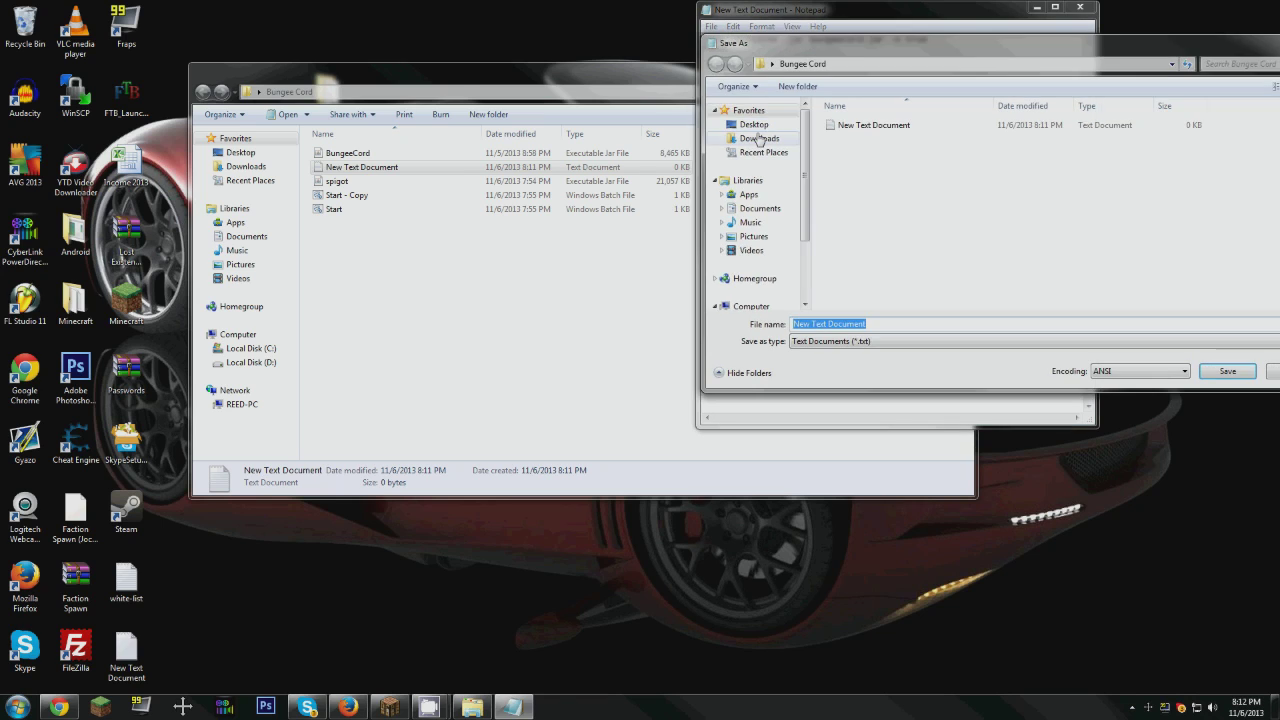
left_click(740, 316)
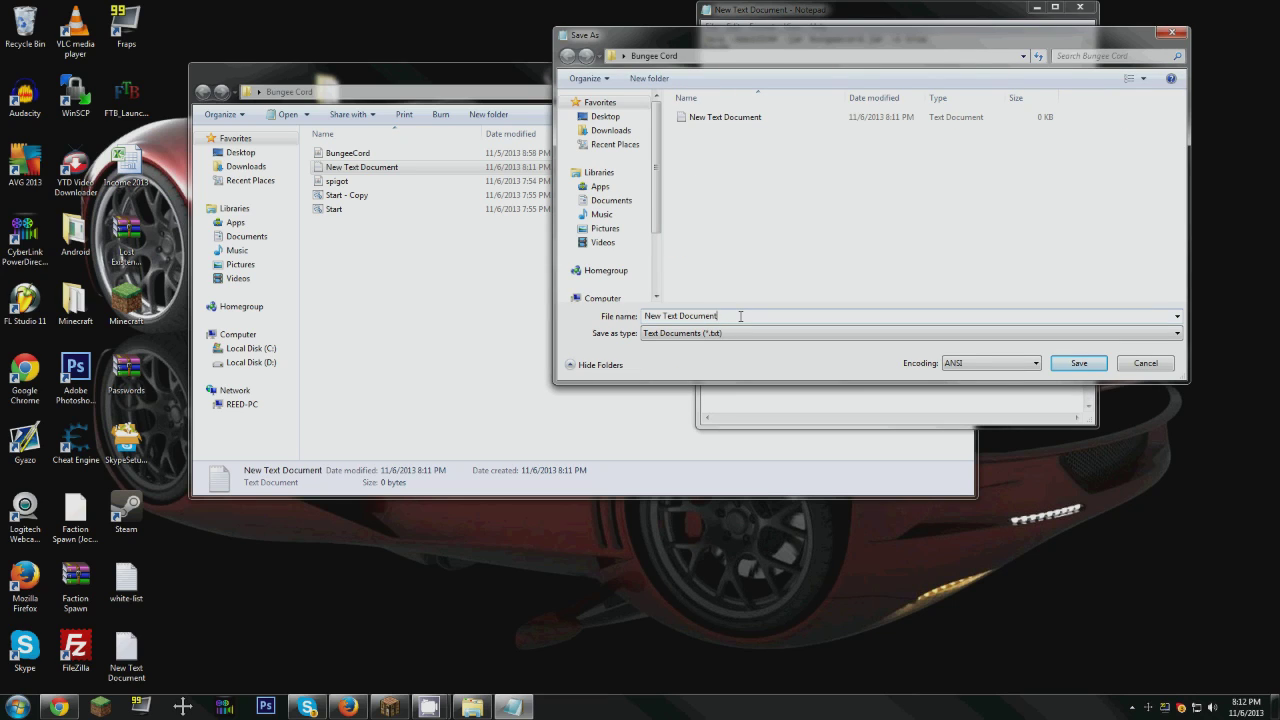
left_click_drag(740, 316, 611, 311)
type("St")
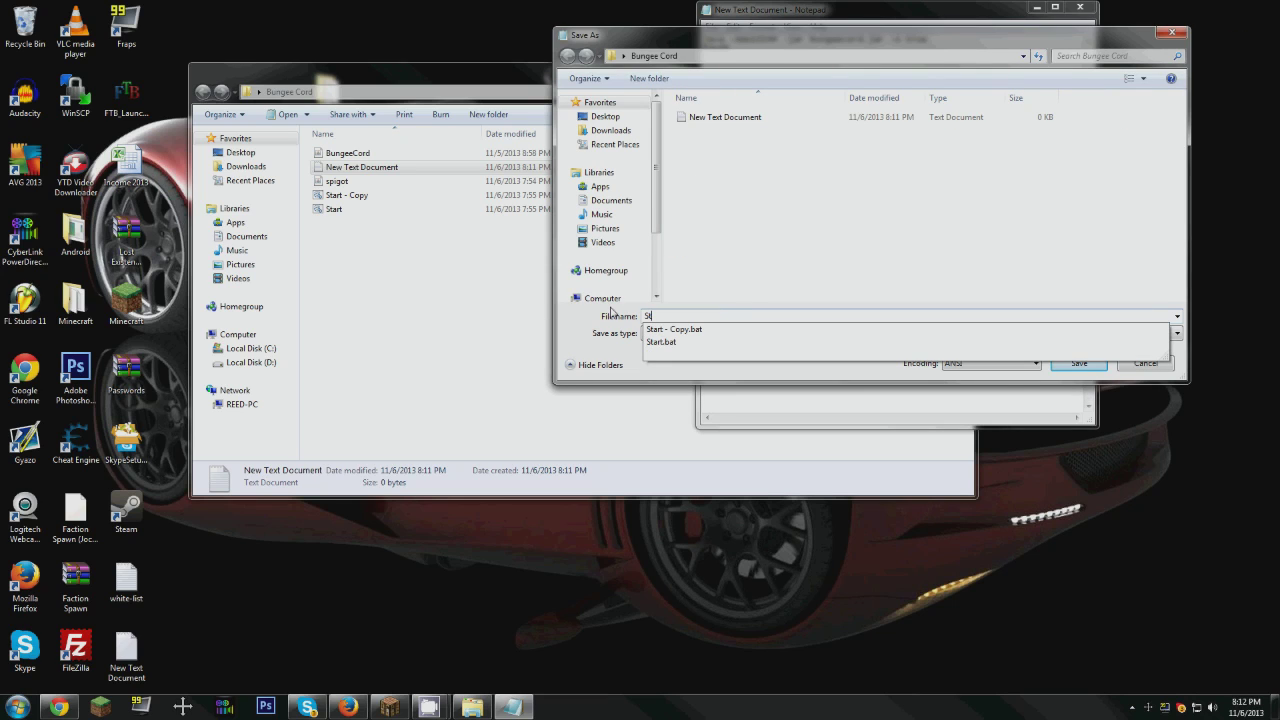
key("BackSpace")
key("BackSpace")
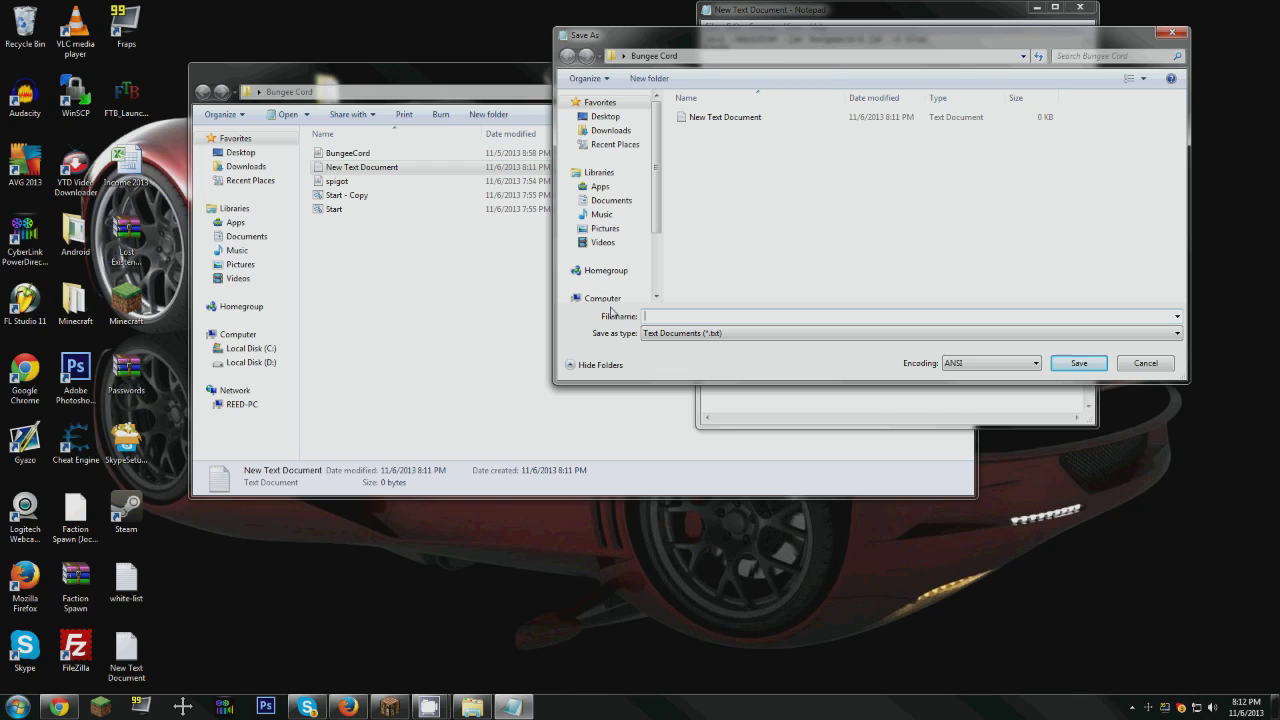
type("Start 2.bat")
left_click(740, 333)
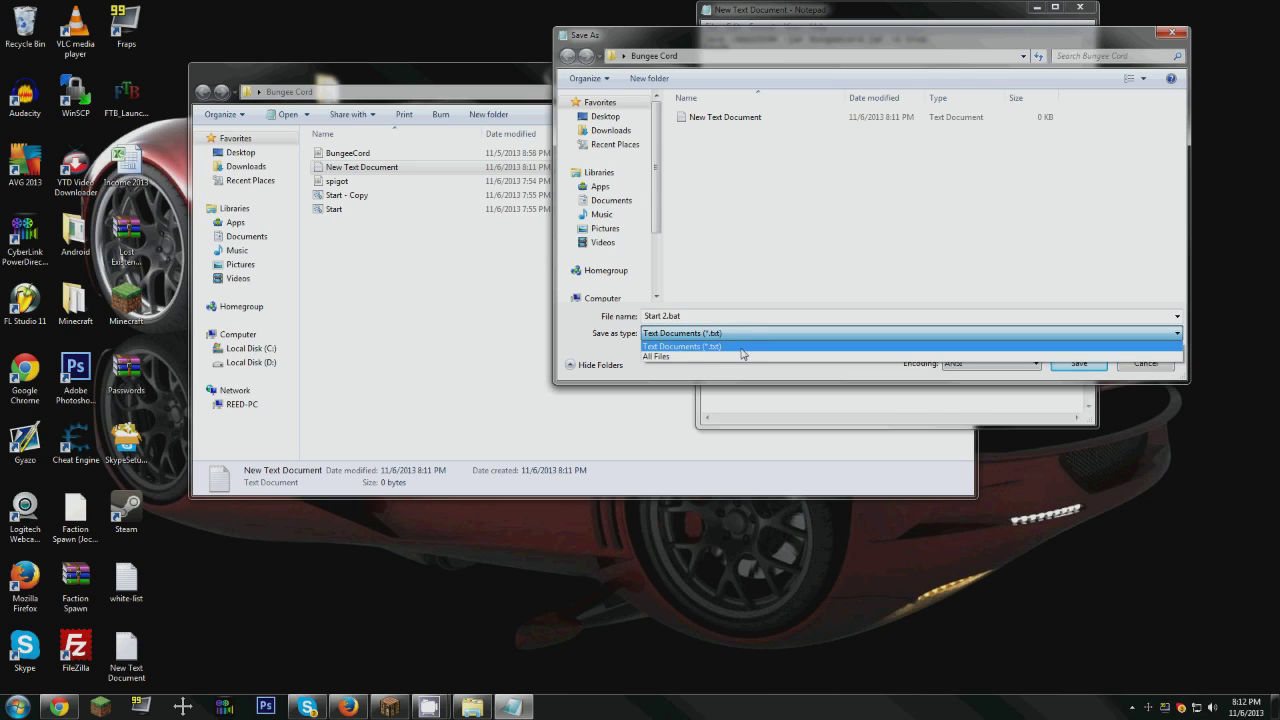
left_click(745, 357)
left_click(1075, 363)
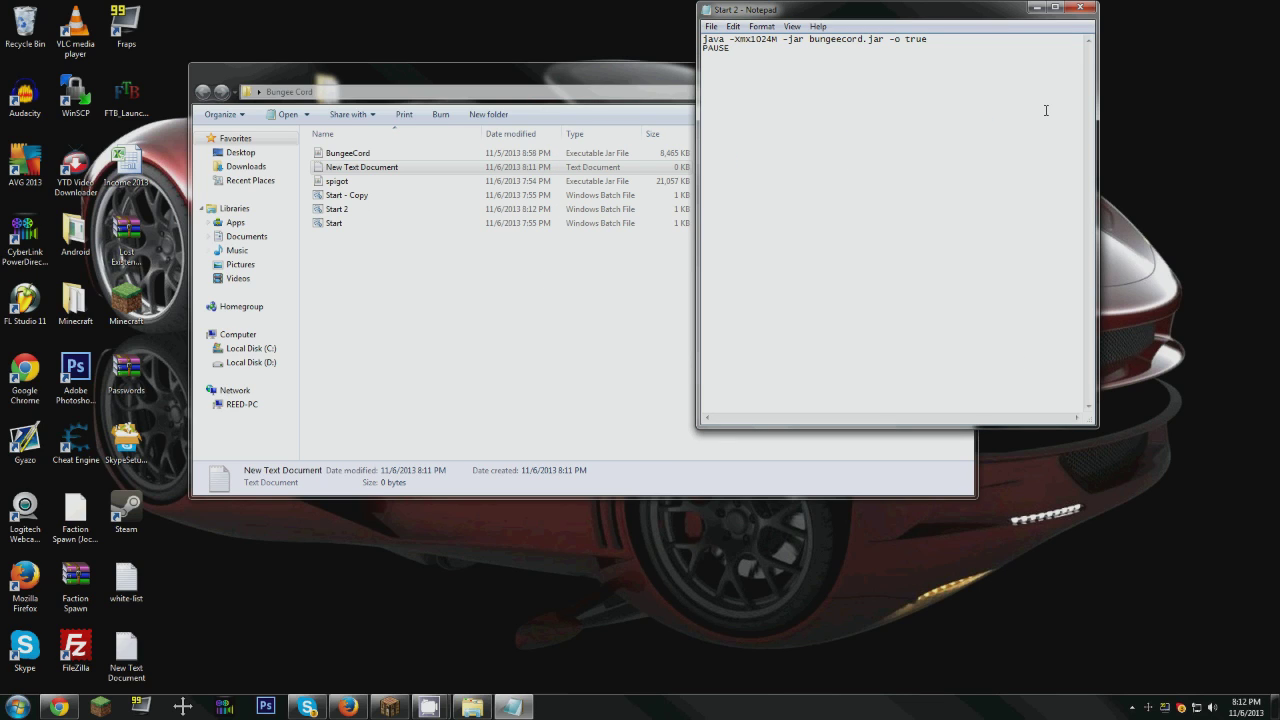
left_click(1080, 8)
Step: Delete the New Text Document and Start 2 files from the Bungee Cord folder
left_click(332, 209)
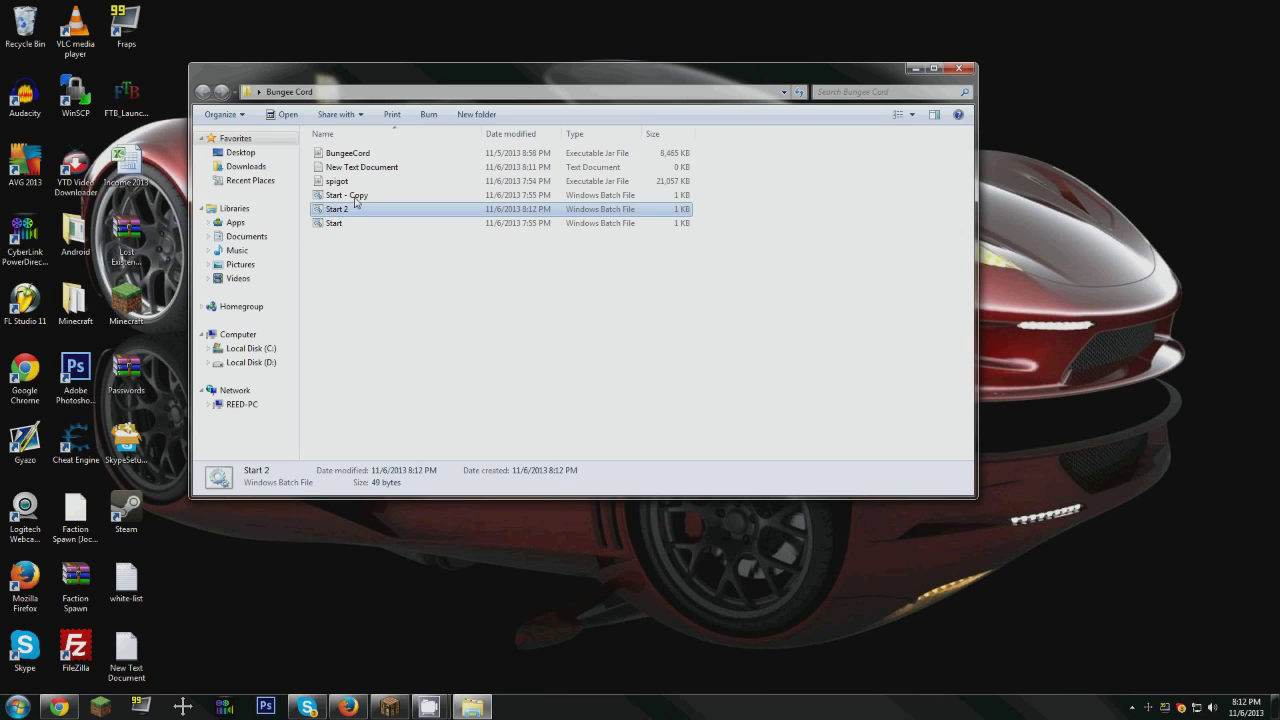
left_click(341, 168)
key("Delete")
key("Return")
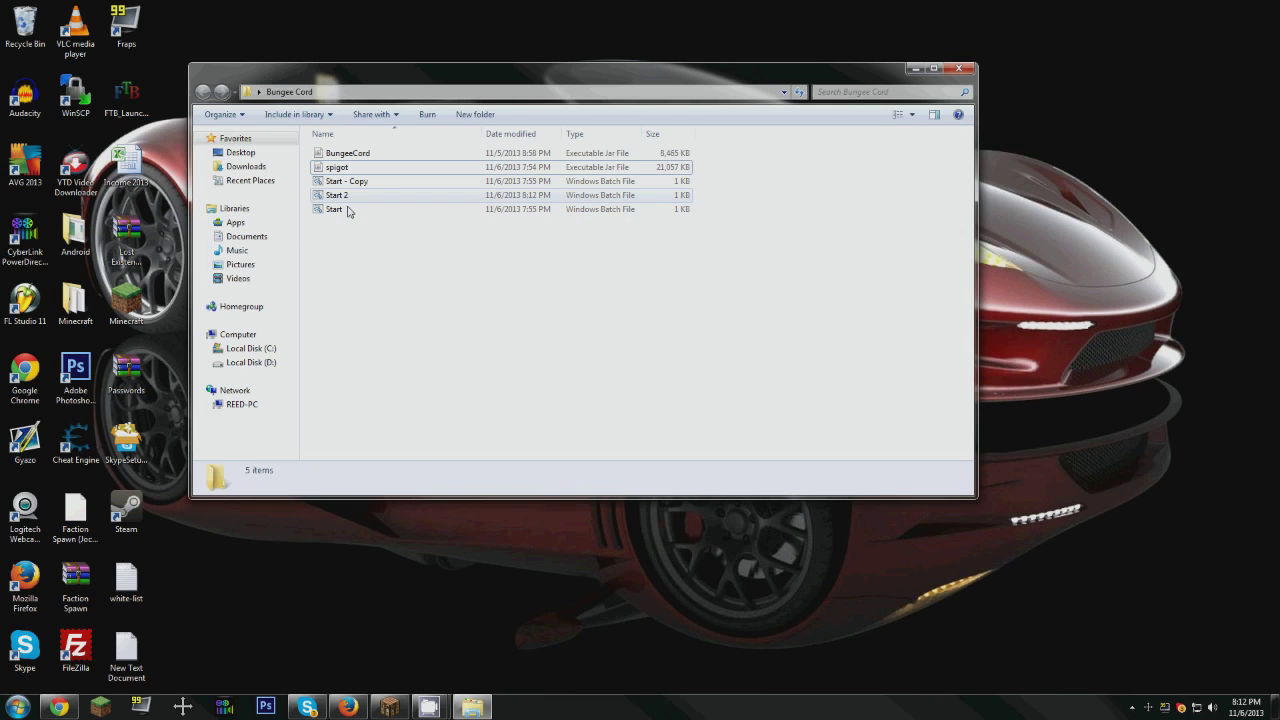
left_click(338, 200)
key("Delete")
key("Return")
Step: Examine the launch commands in the Start - Copy and Start batch files, comparing their memory settings and jar names
right_click(354, 183)
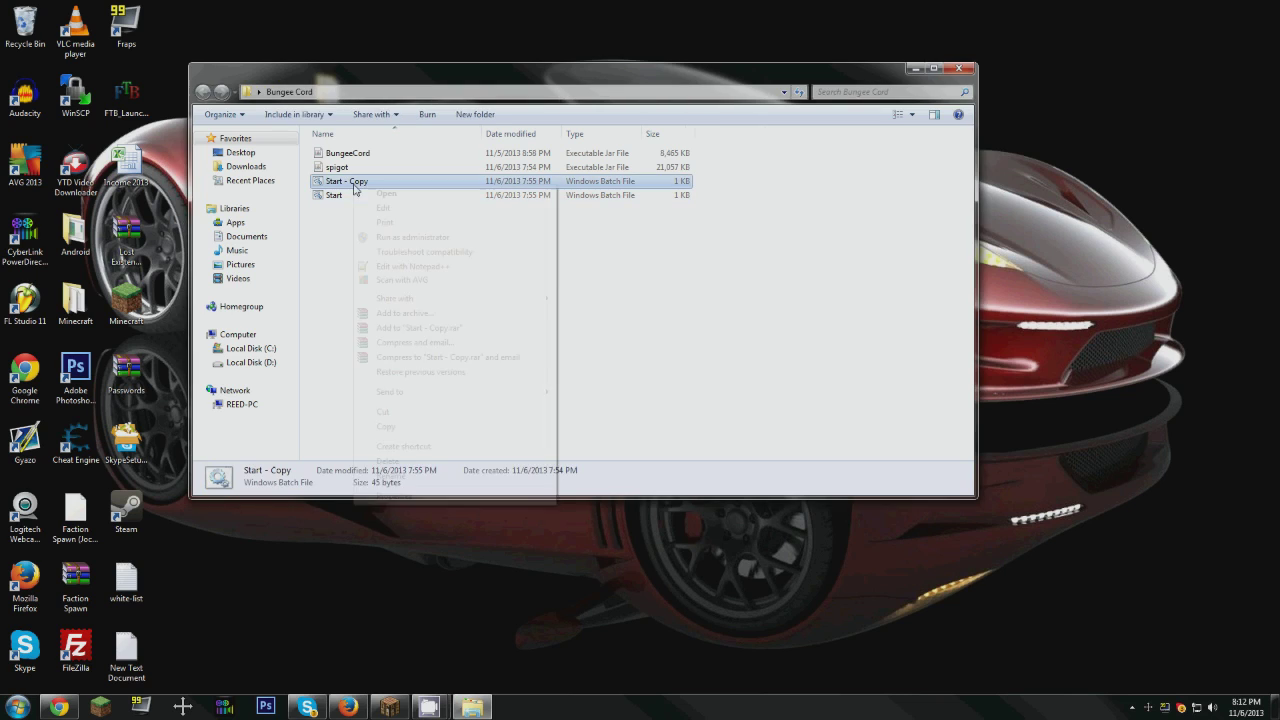
left_click(387, 209)
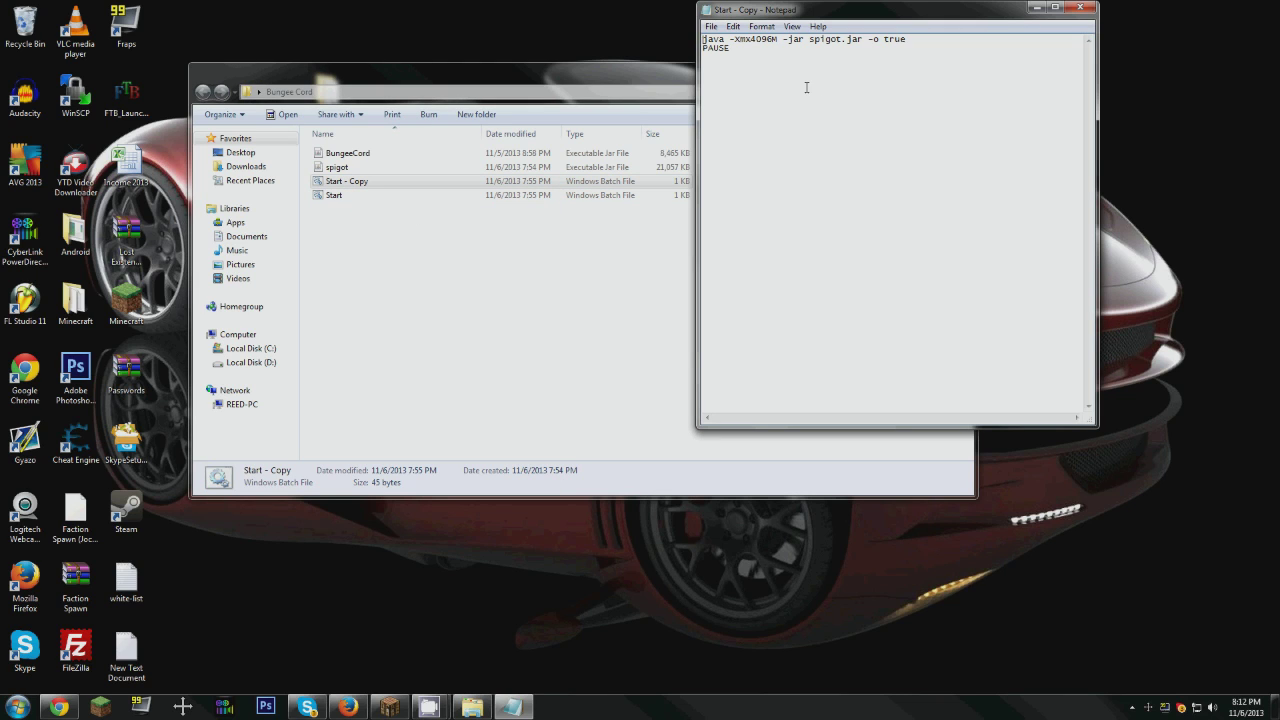
left_click_drag(812, 45, 842, 43)
left_click(1080, 7)
right_click(330, 196)
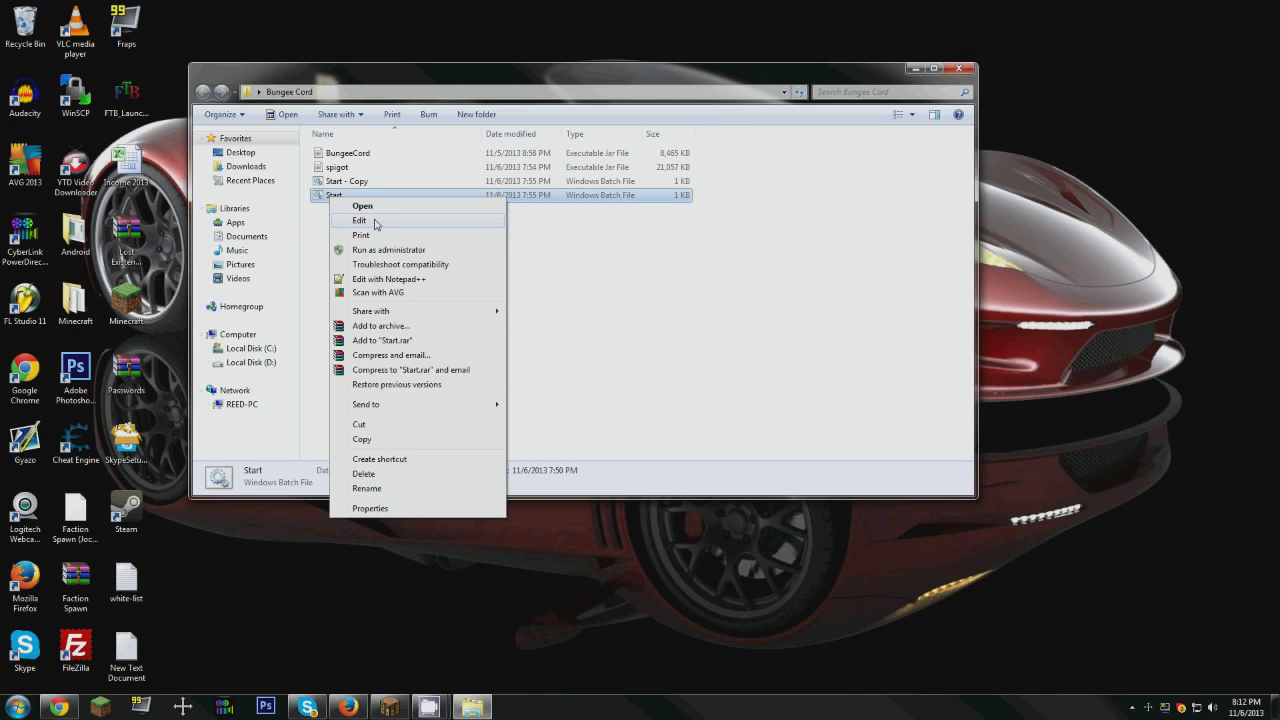
left_click(359, 220)
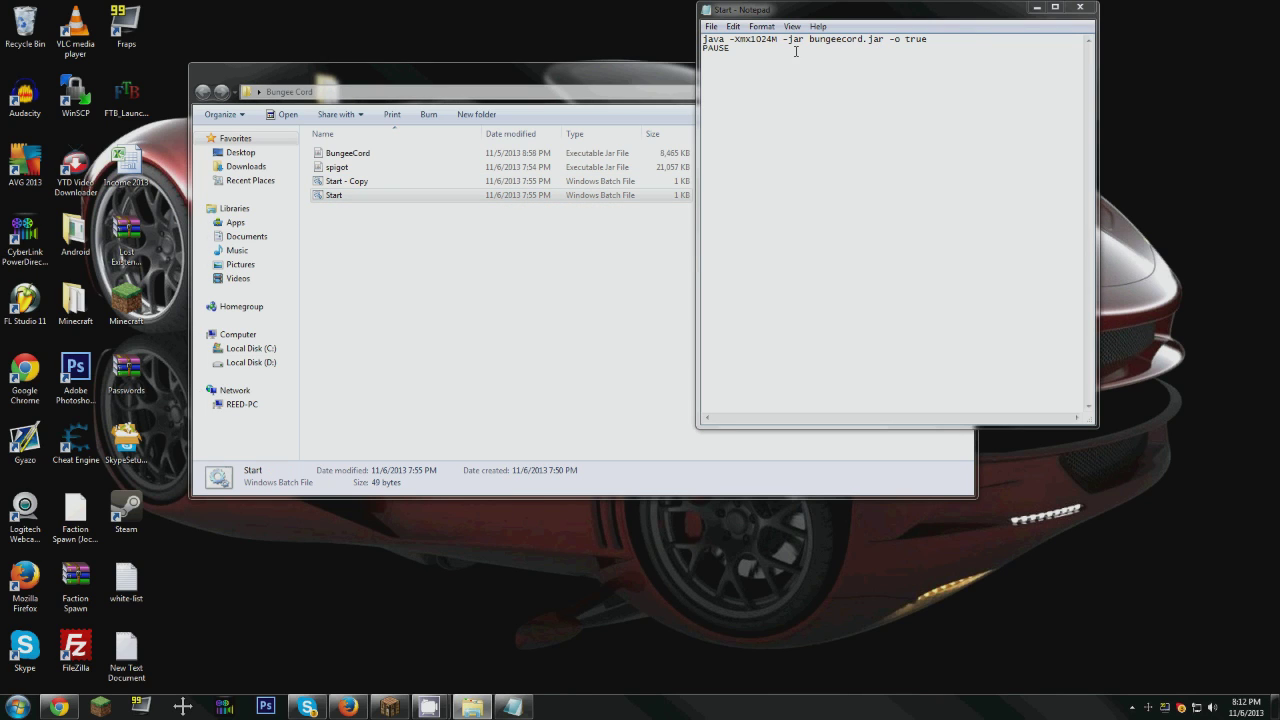
left_click(1080, 7)
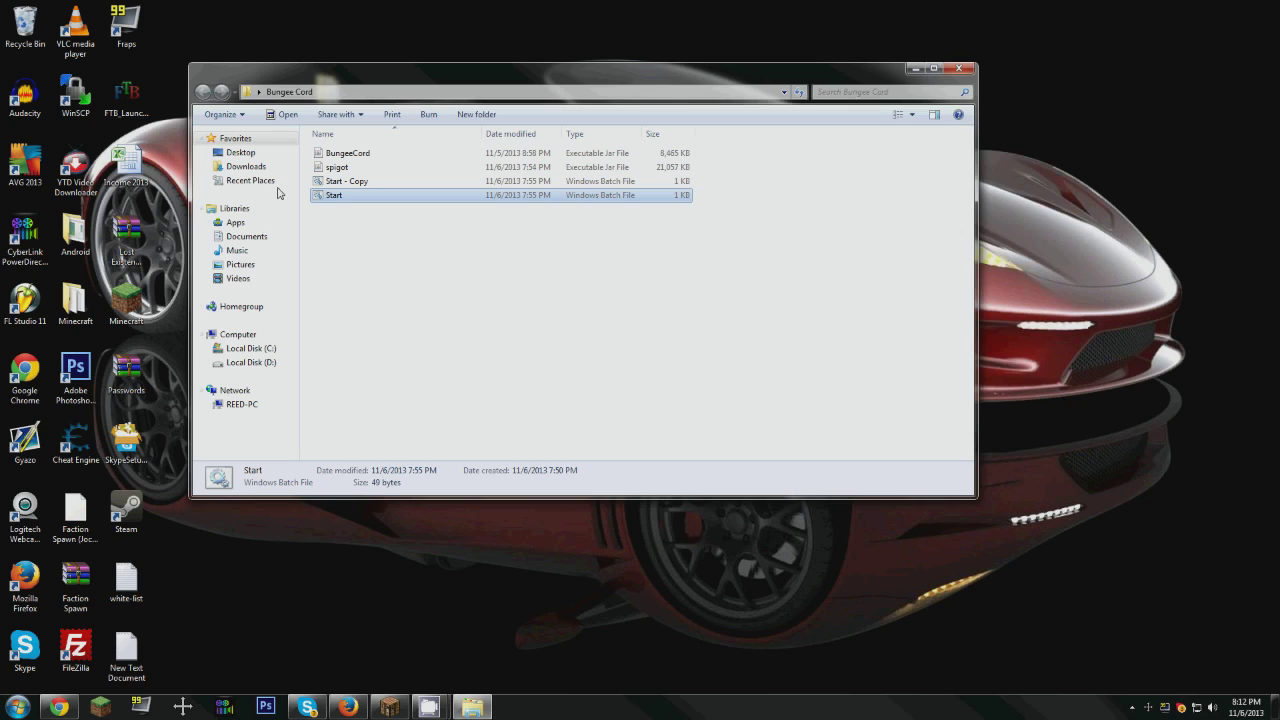
right_click(358, 181)
left_click(386, 205)
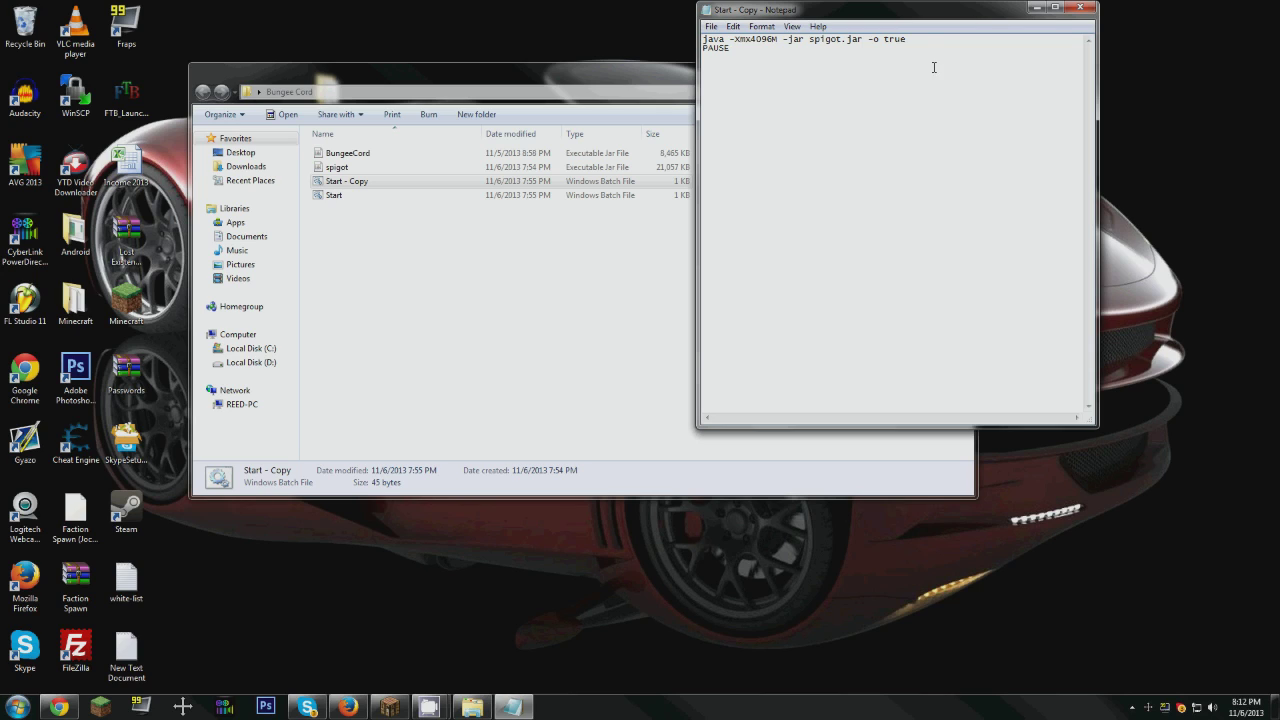
left_click(1079, 8)
left_click(515, 313)
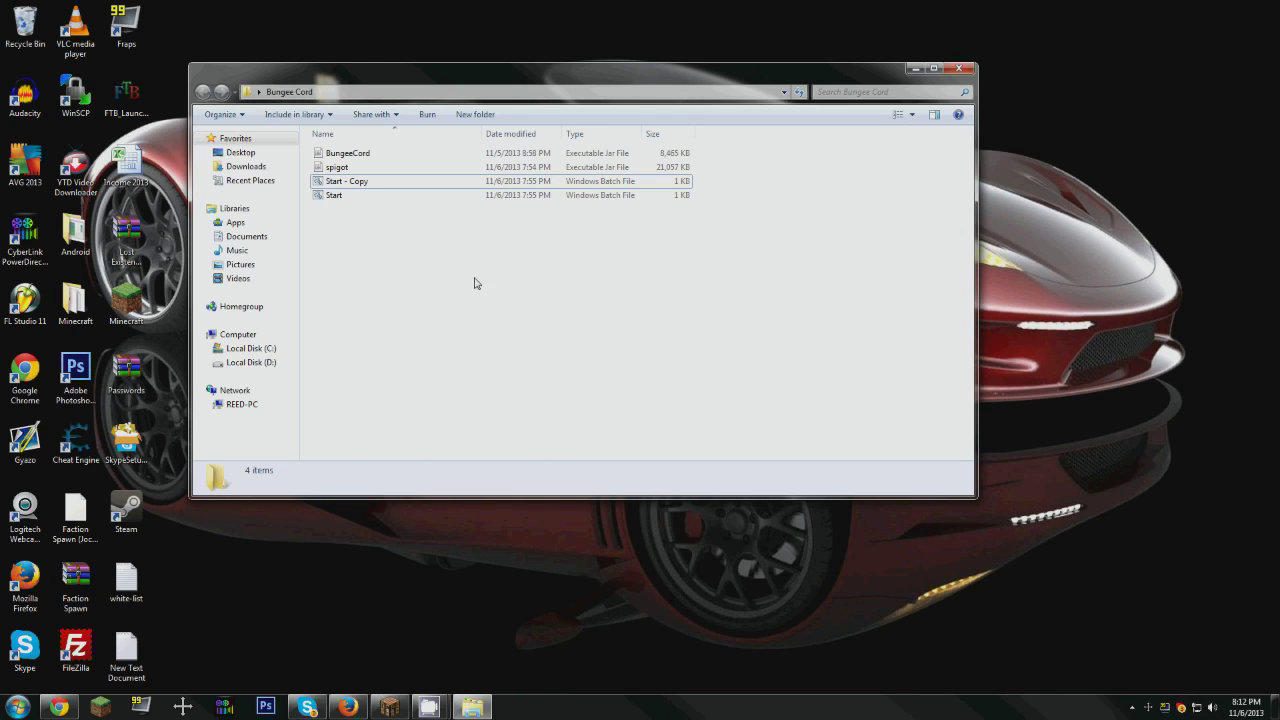
Step: Run the Start batch file to generate the BungeeCord server files, then close its console
double_click(336, 196)
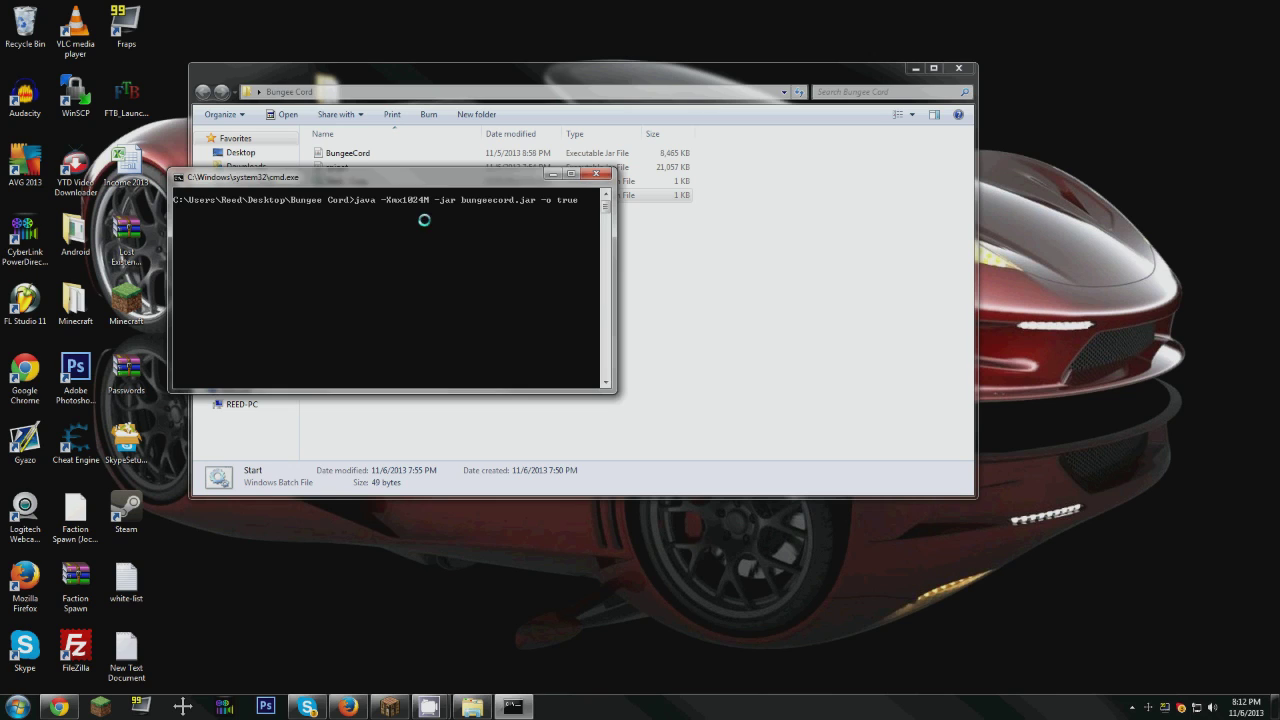
left_click_drag(399, 179, 260, 17)
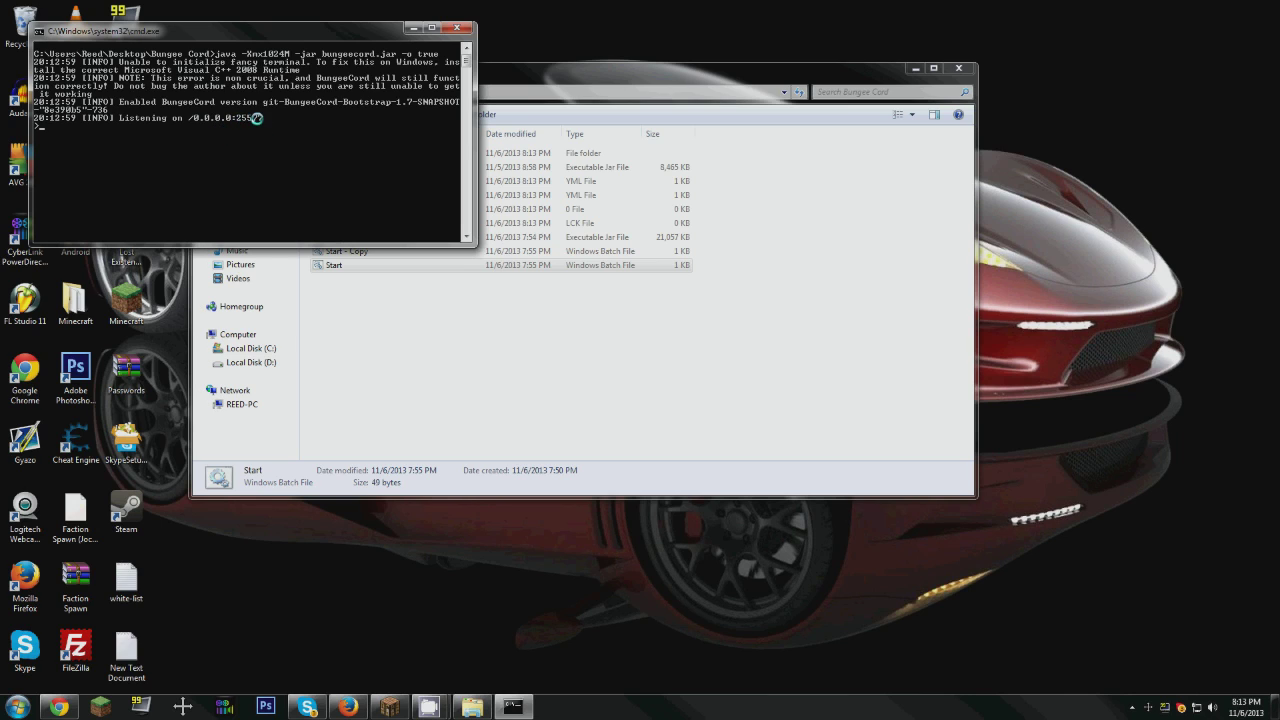
left_click(423, 354)
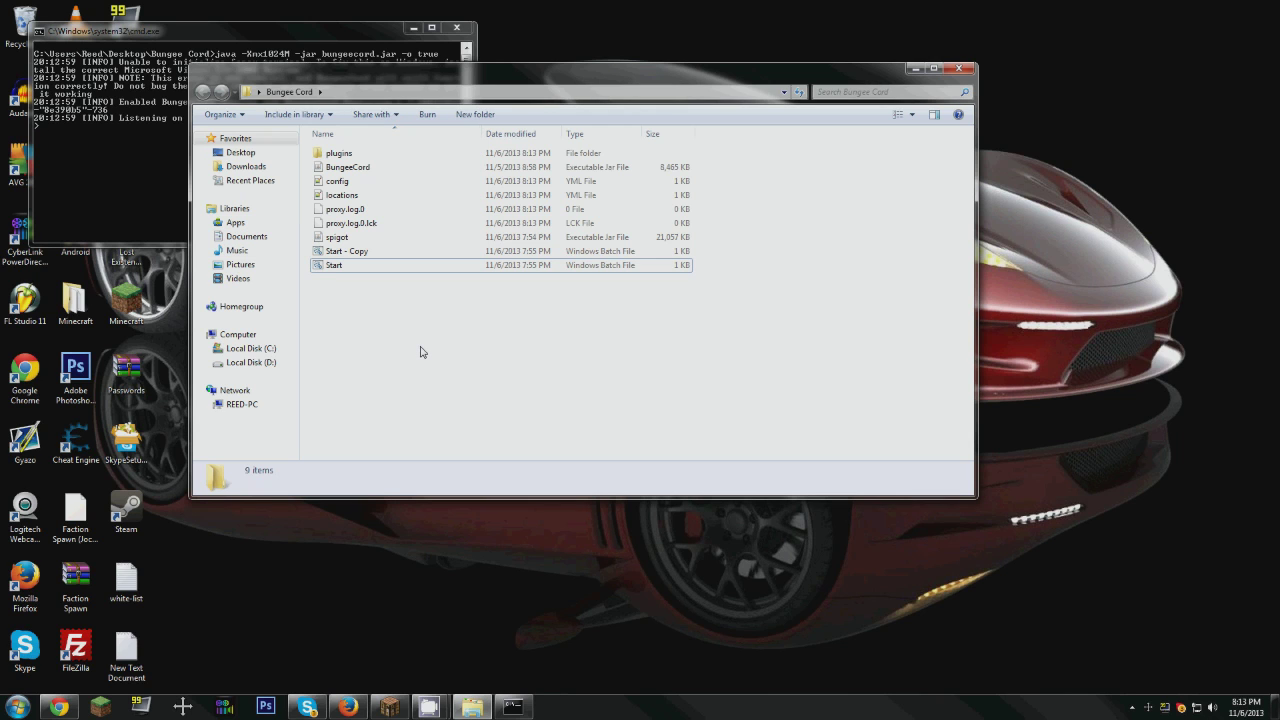
left_click_drag(402, 76, 442, 135)
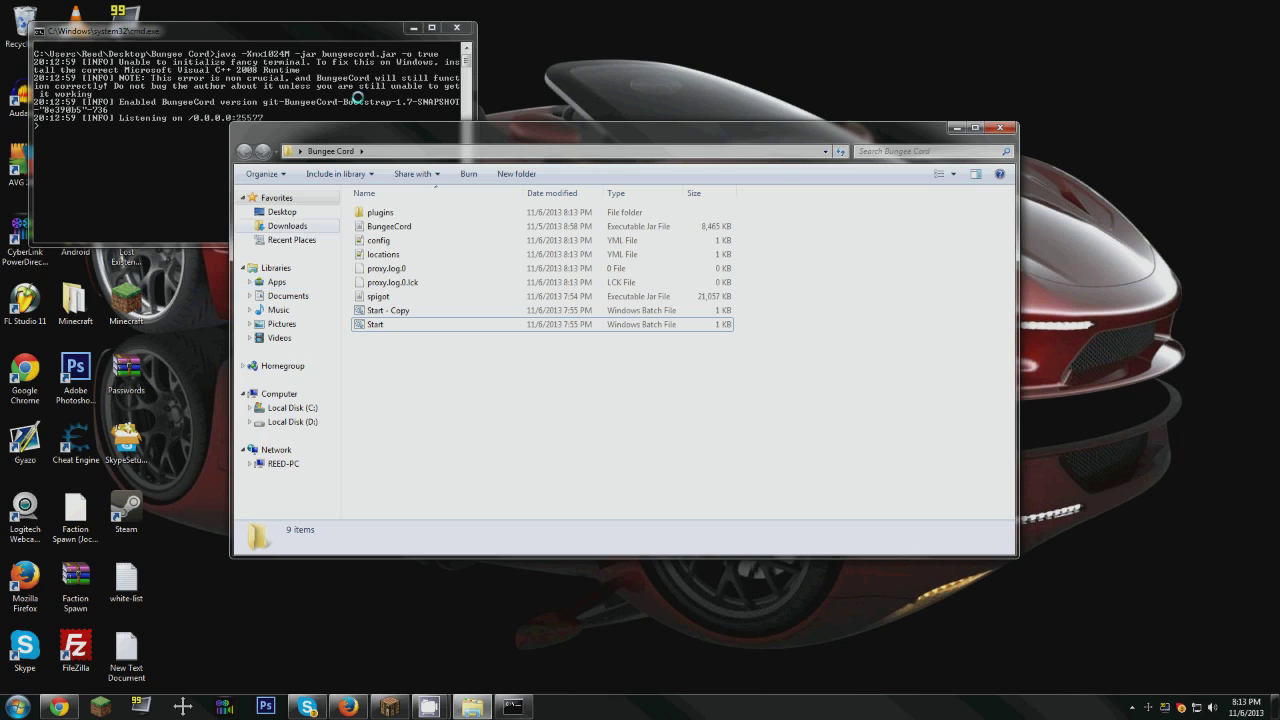
left_click(360, 99)
left_click(457, 28)
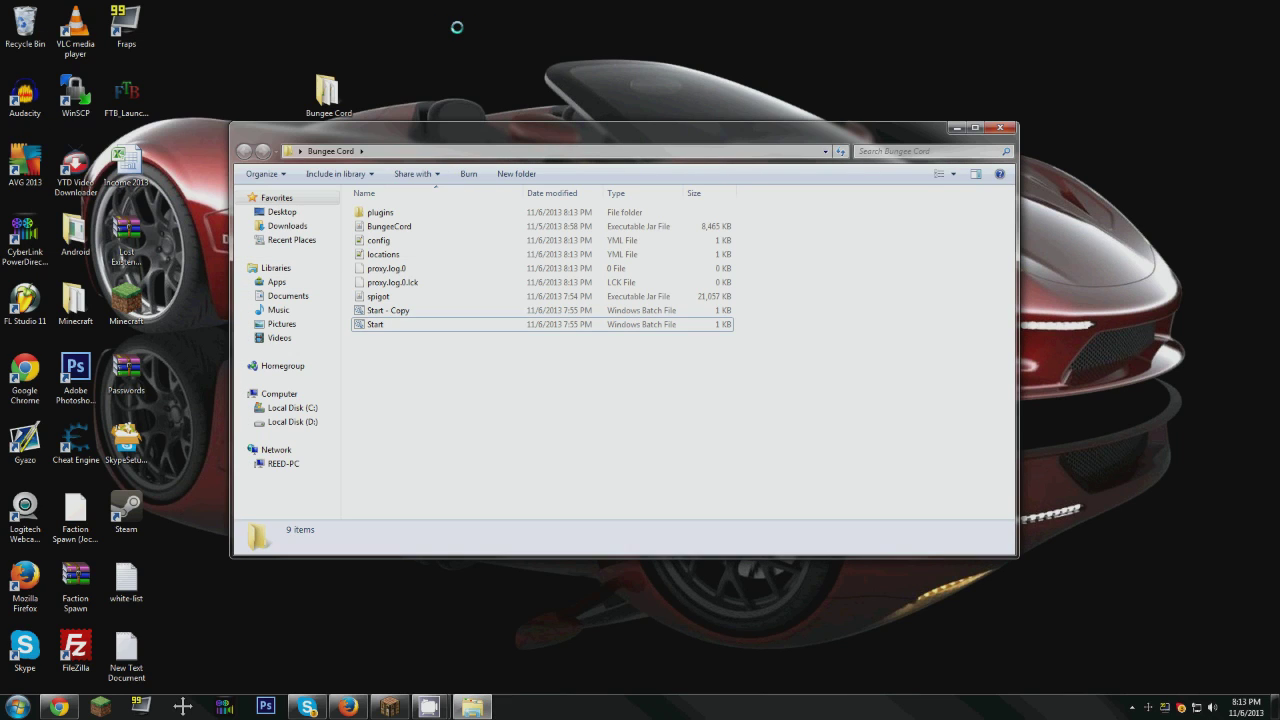
Step: Open the generated config.yml for editing and replace the md_5 entry under groups with DiehlGames
right_click(384, 245)
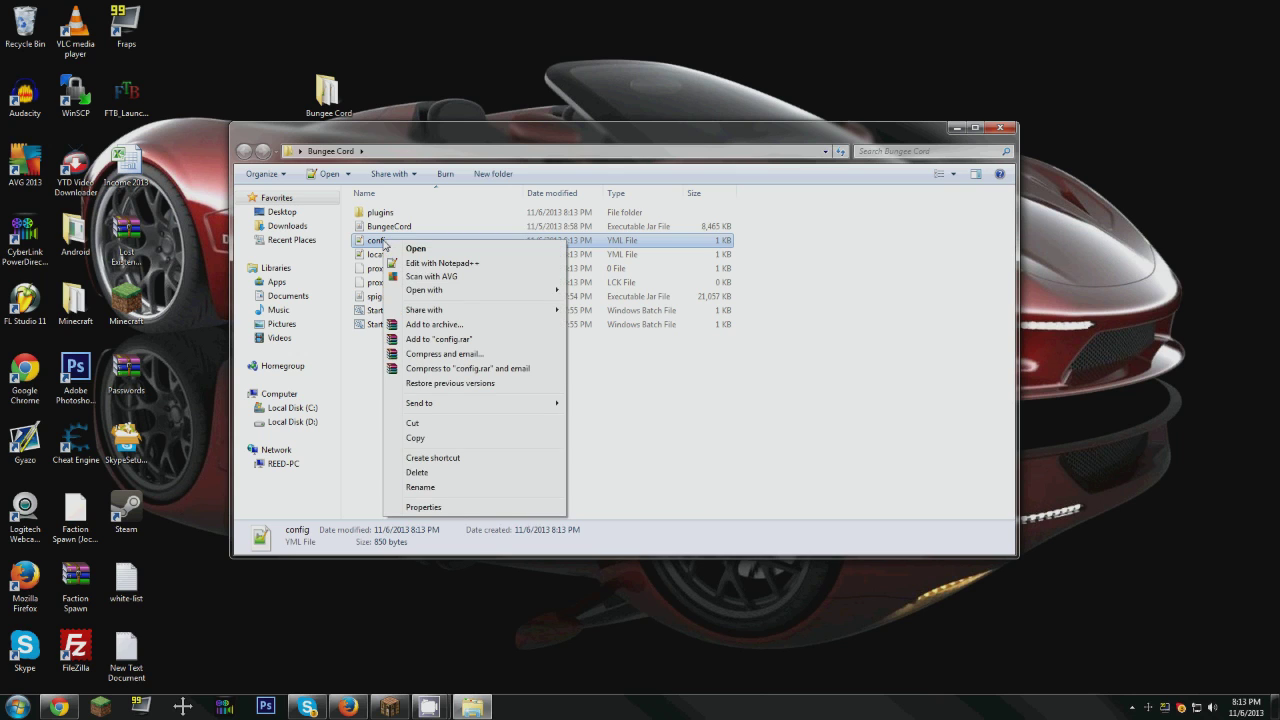
left_click(446, 250)
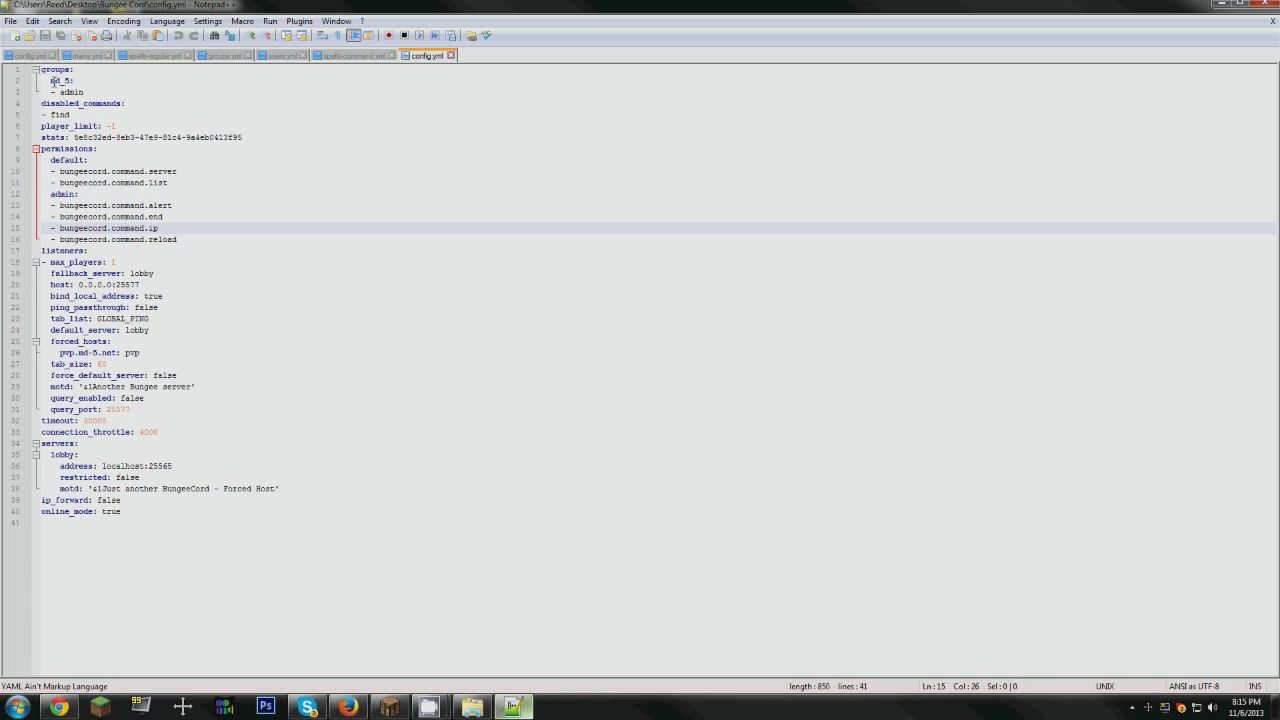
left_click_drag(52, 81, 69, 82)
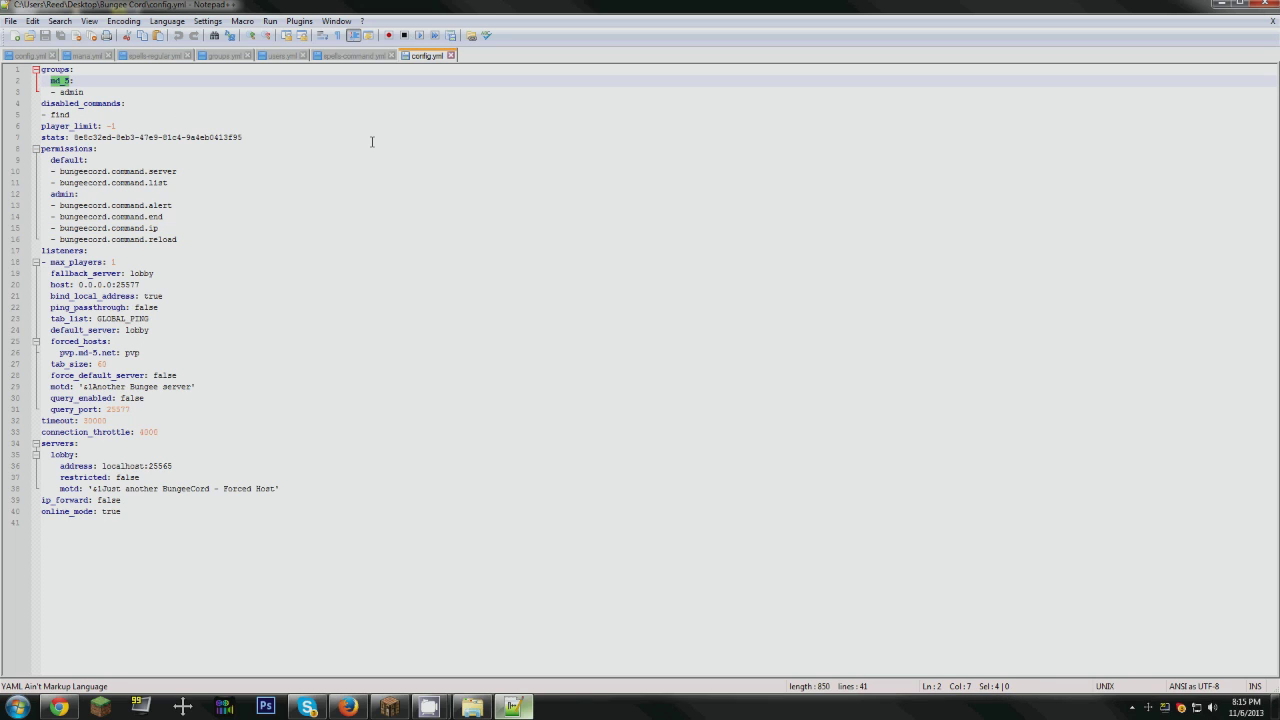
type("DiehlGames:")
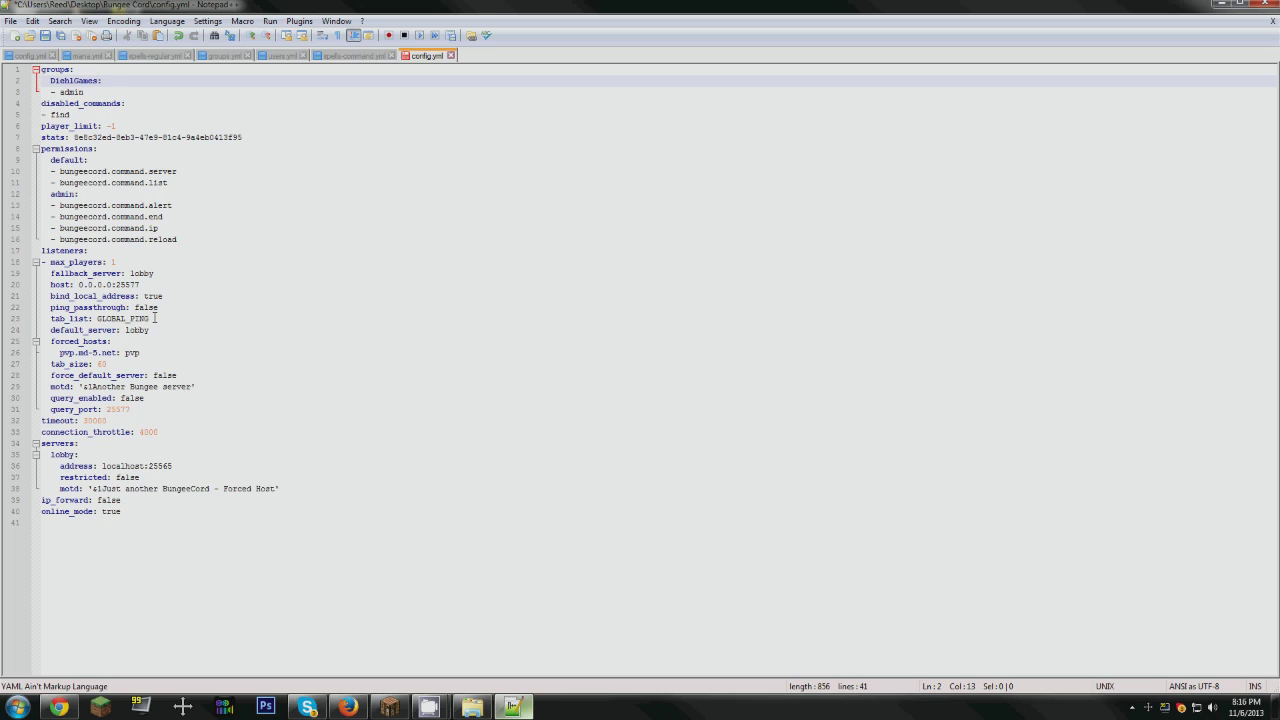
Step: Set the listener's tab_list value to SERVER in config.yml
left_click_drag(153, 318, 99, 325)
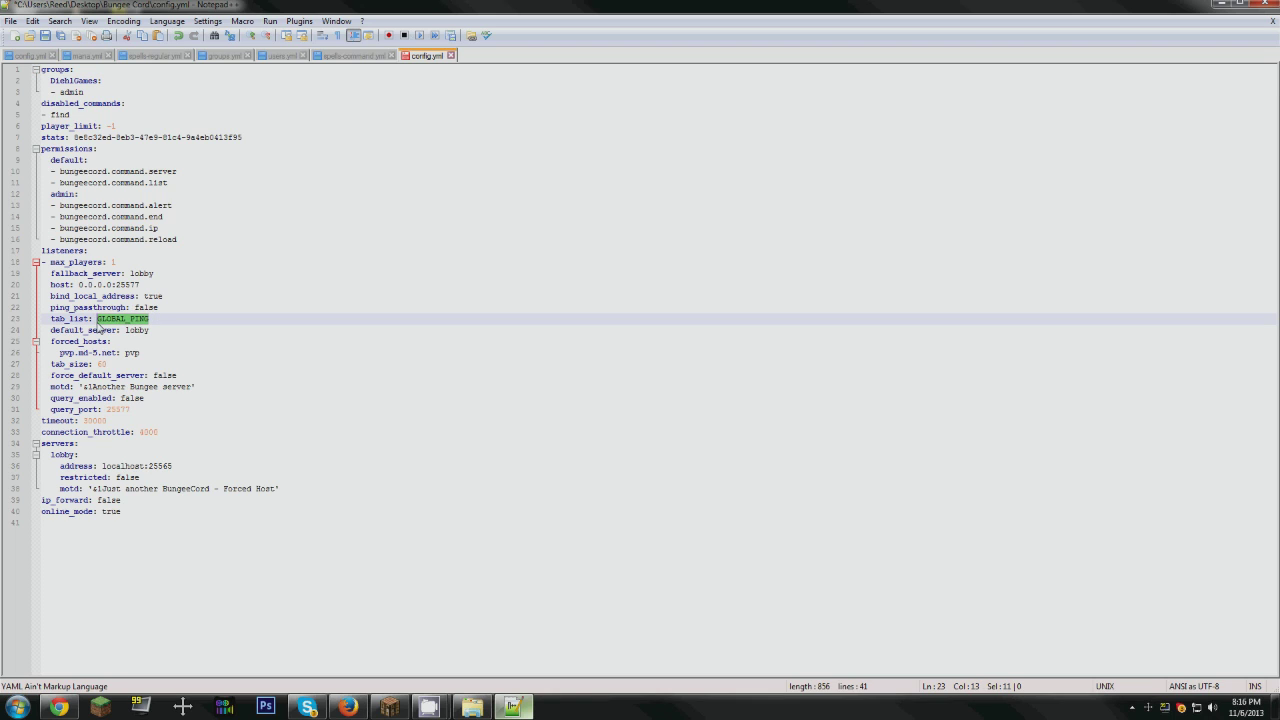
type("SERVE")
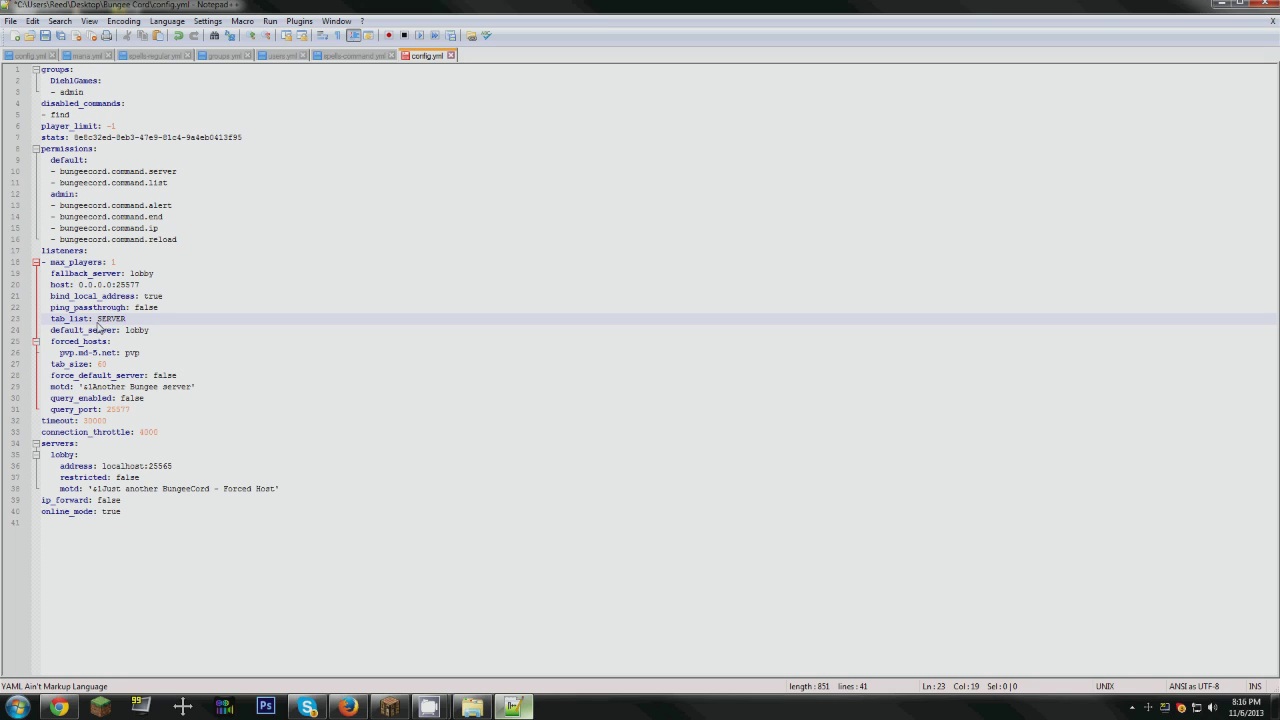
type("R")
left_click_drag(127, 324, 95, 321)
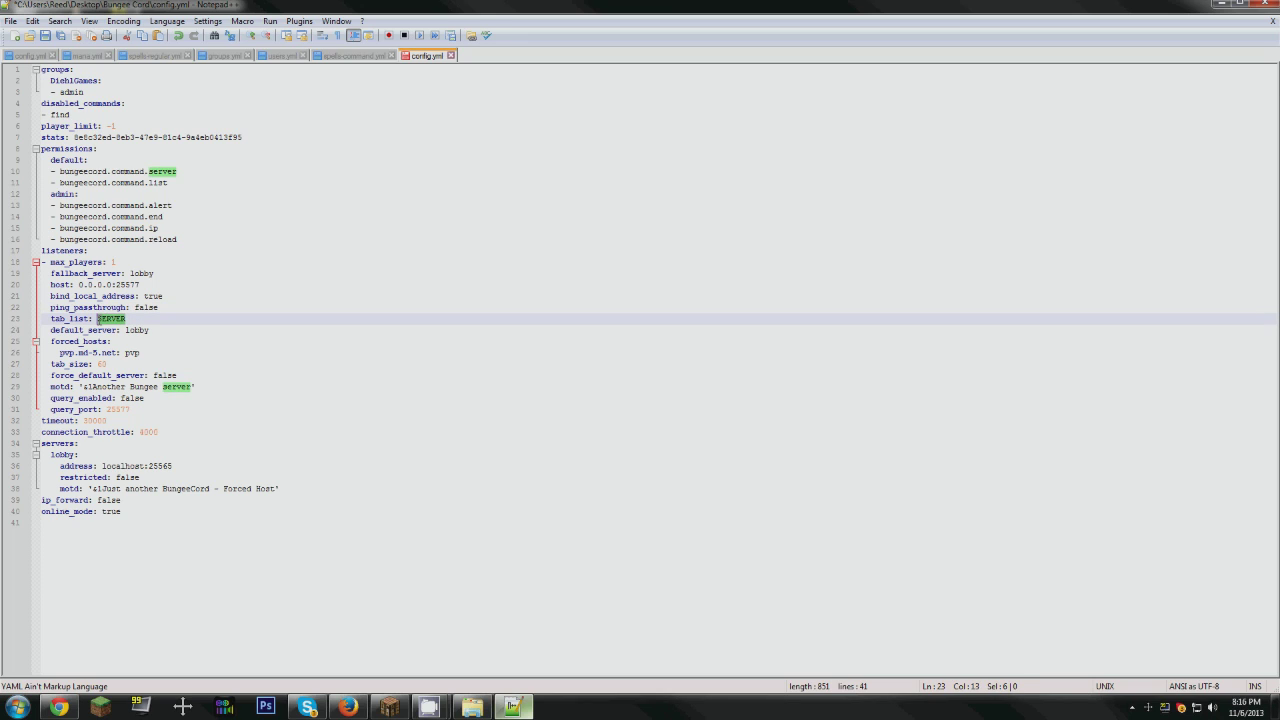
Step: Change the listener's tab_list value to GLOBAL_PING in config.yml
type("GLOBAL_")
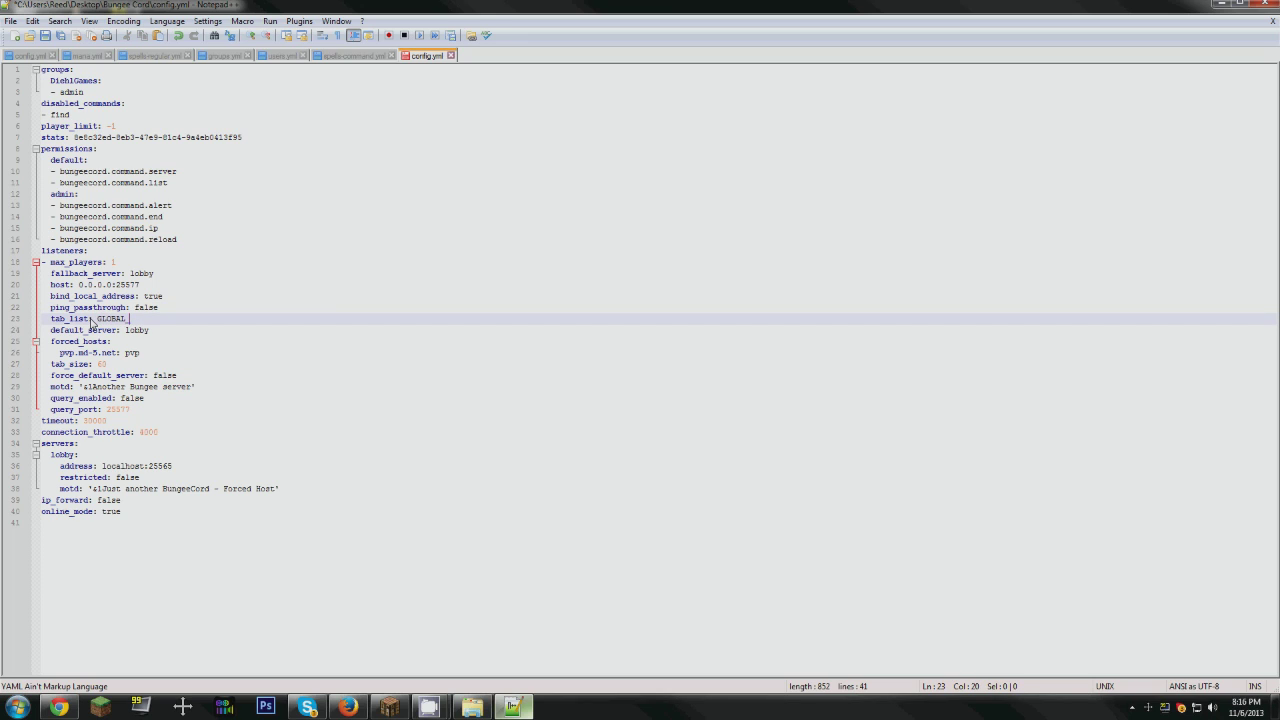
type("PING")
left_click(155, 331)
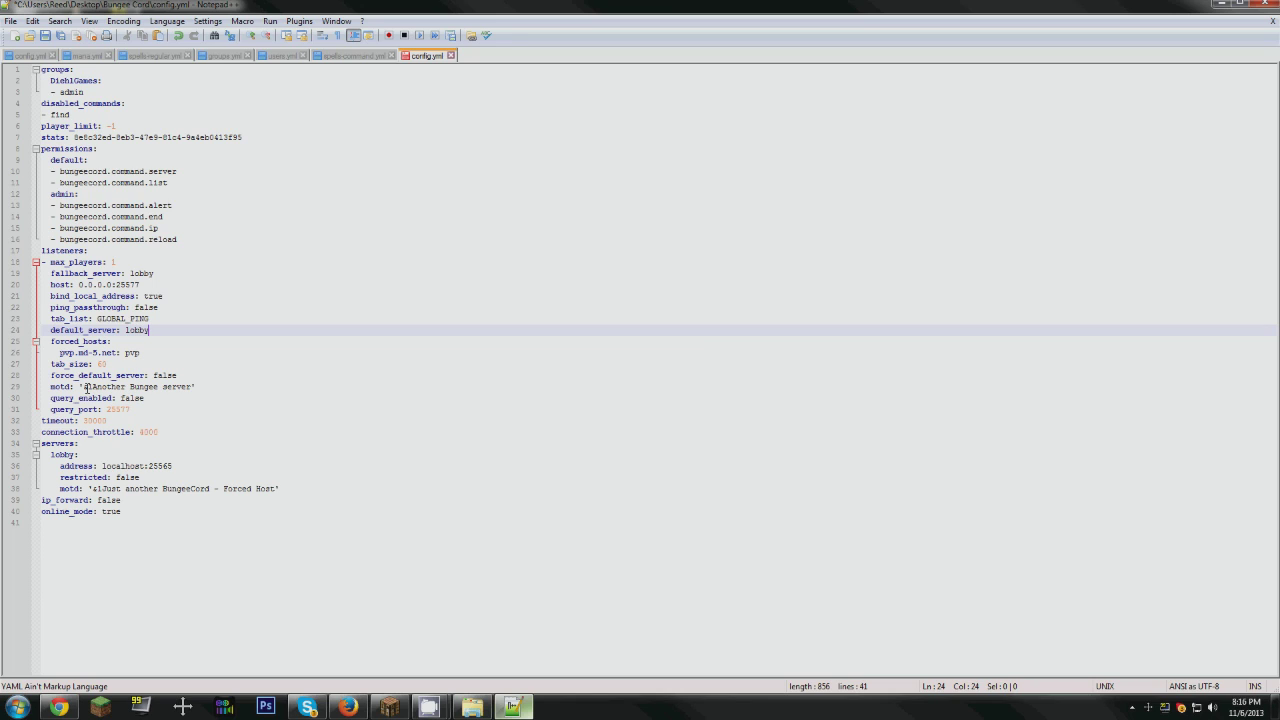
Step: Replace the listener's motd text with Test Server, keeping the color code, then save config.yml and close the editor
left_click(92, 387)
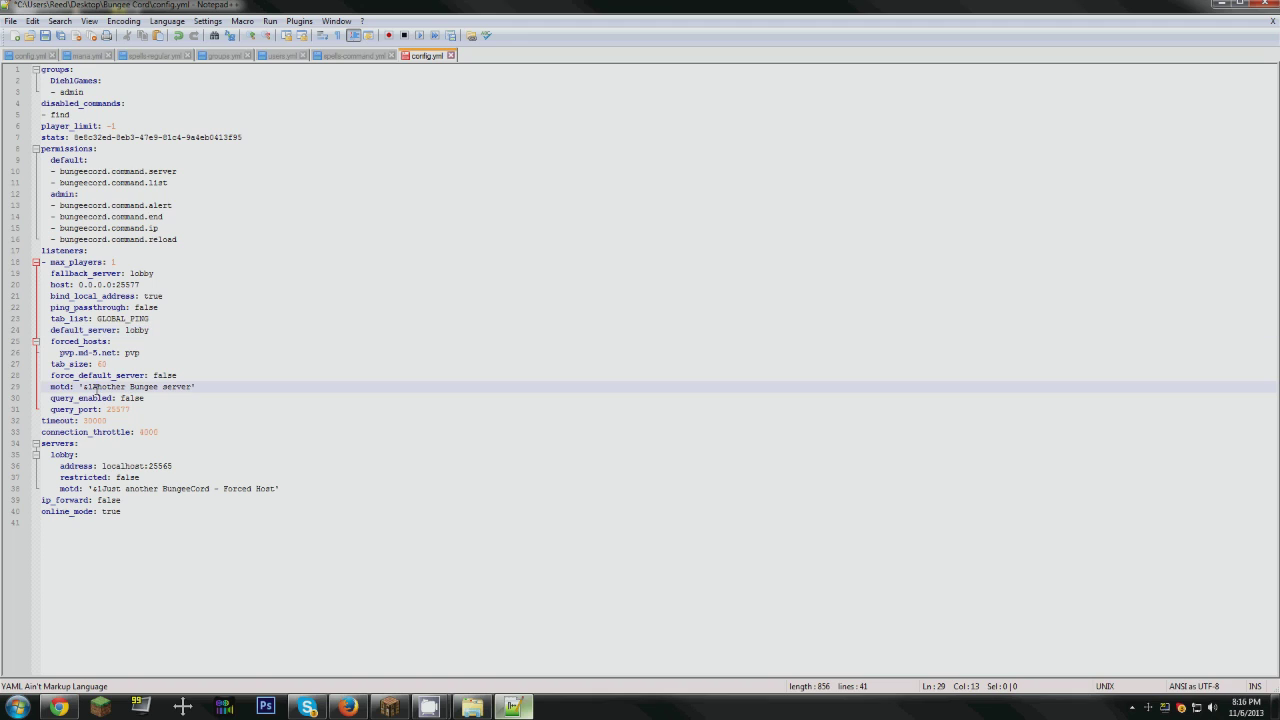
left_click_drag(95, 386, 192, 386)
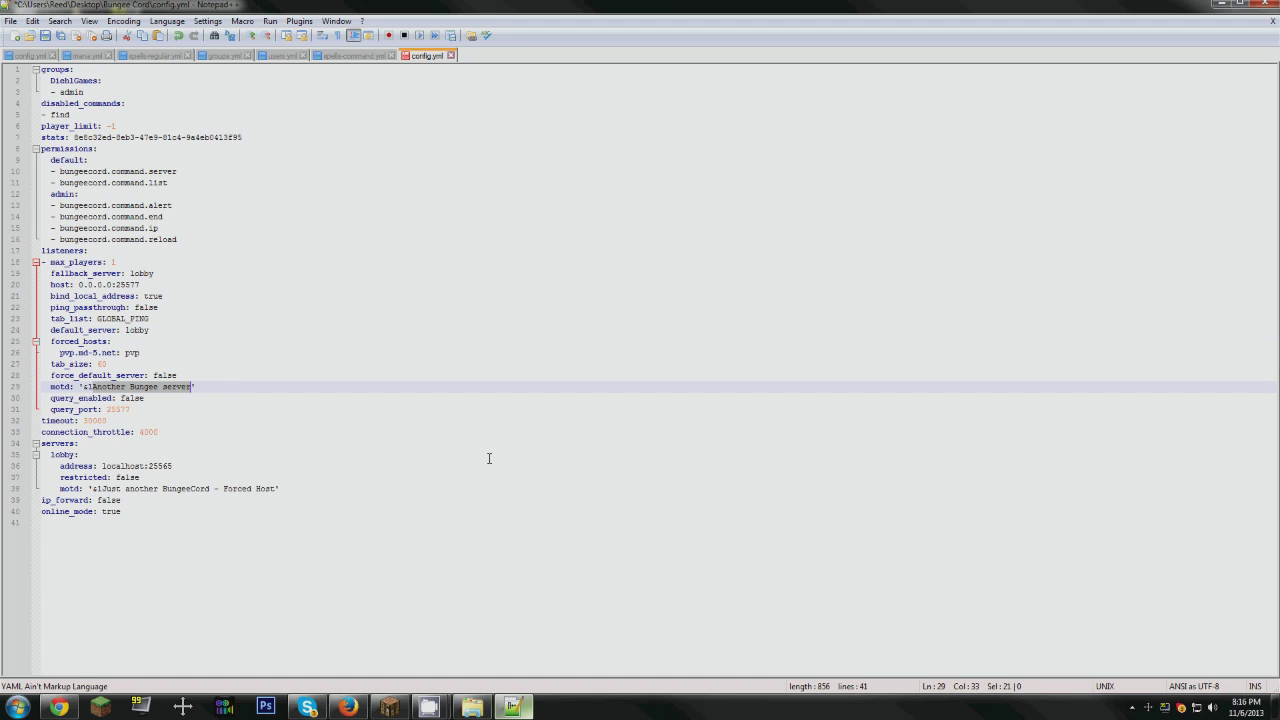
type("Test Server")
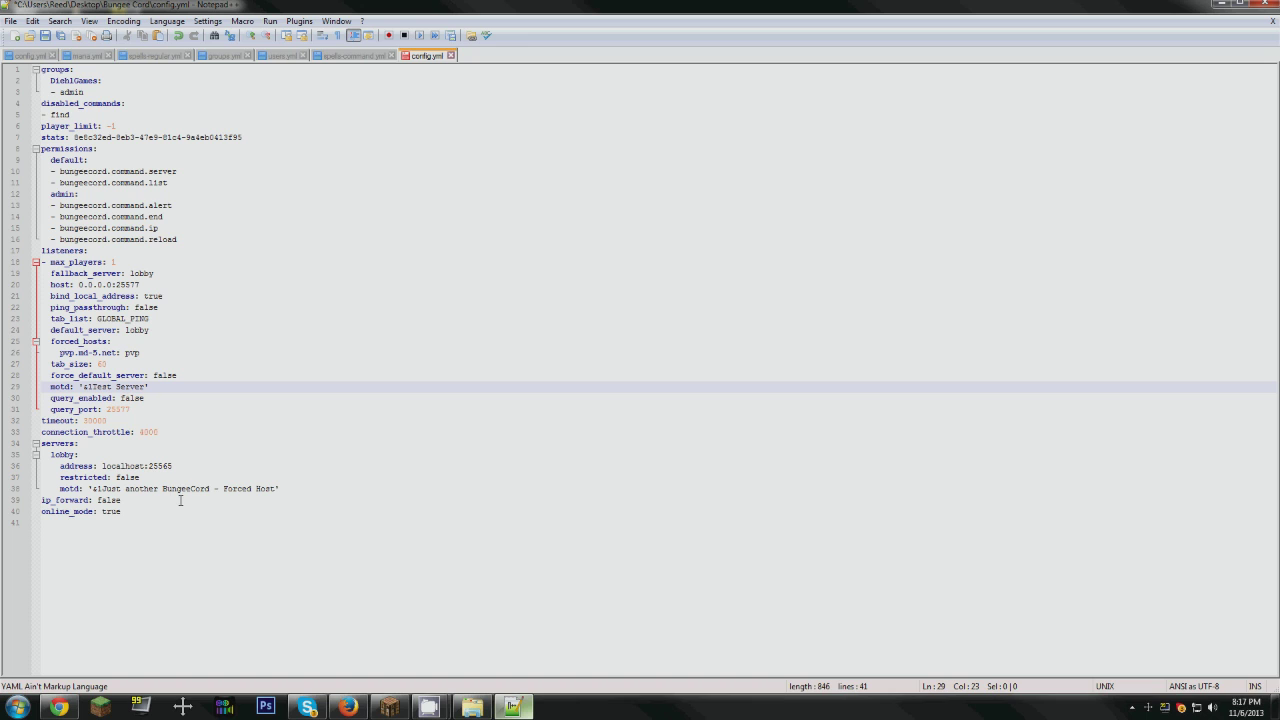
left_click(45, 35)
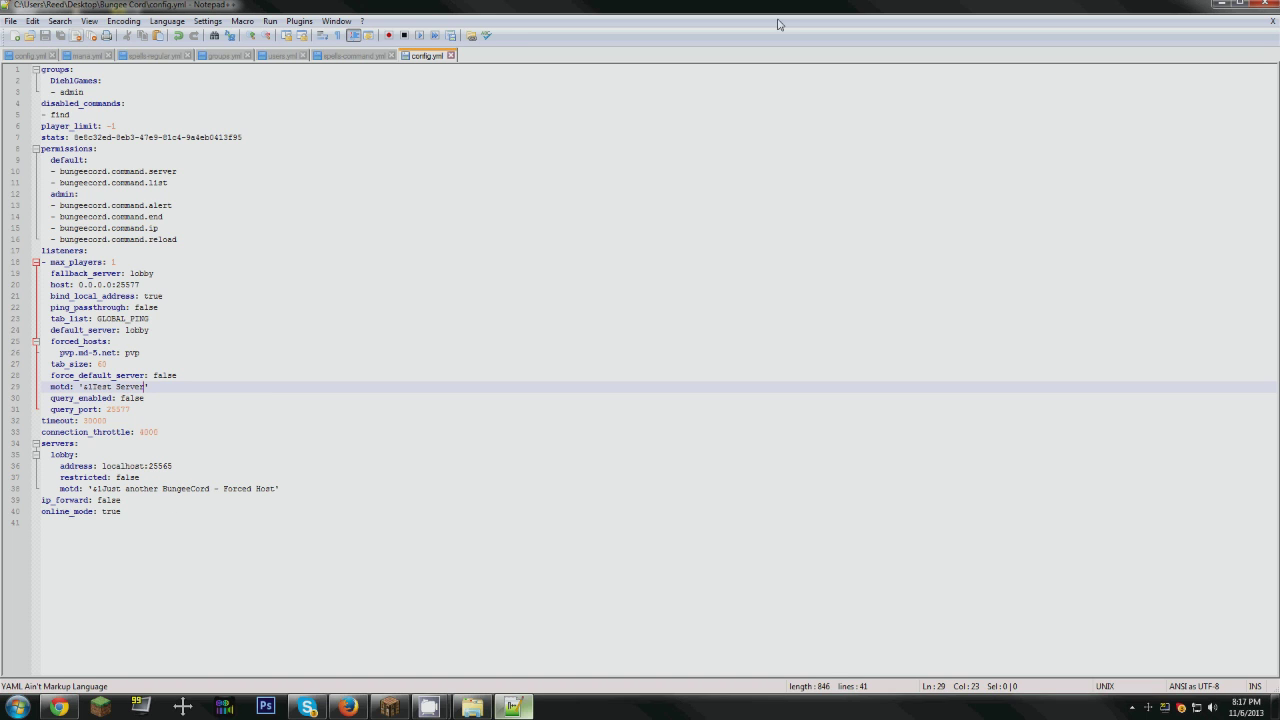
left_click(1262, 4)
left_click(510, 409)
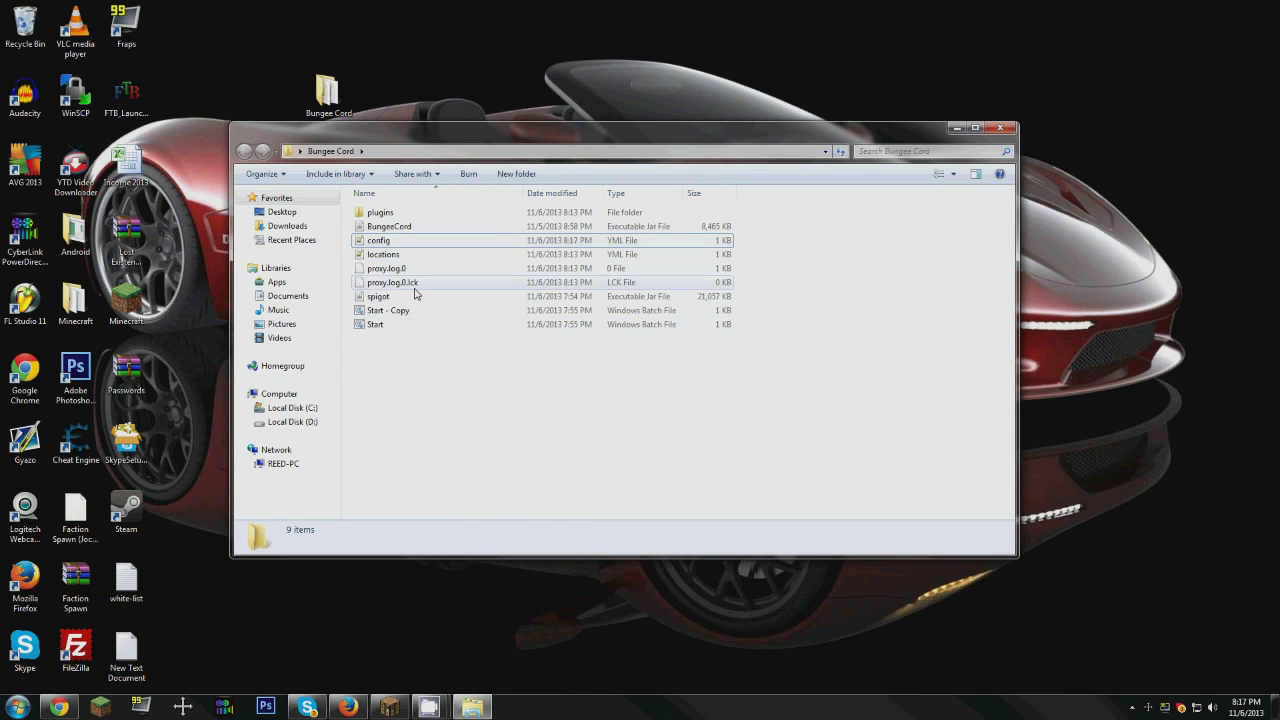
Step: Examine the launch command in the Start - Copy batch file, then close it
right_click(383, 314)
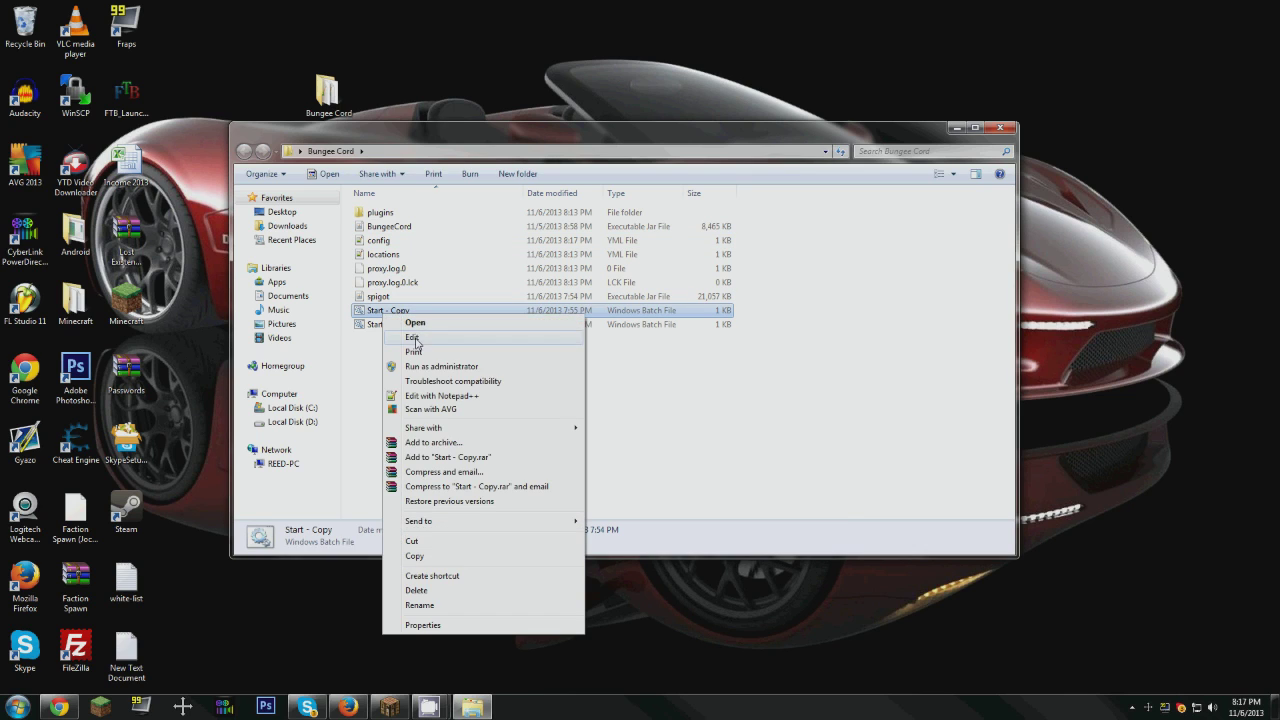
left_click(414, 340)
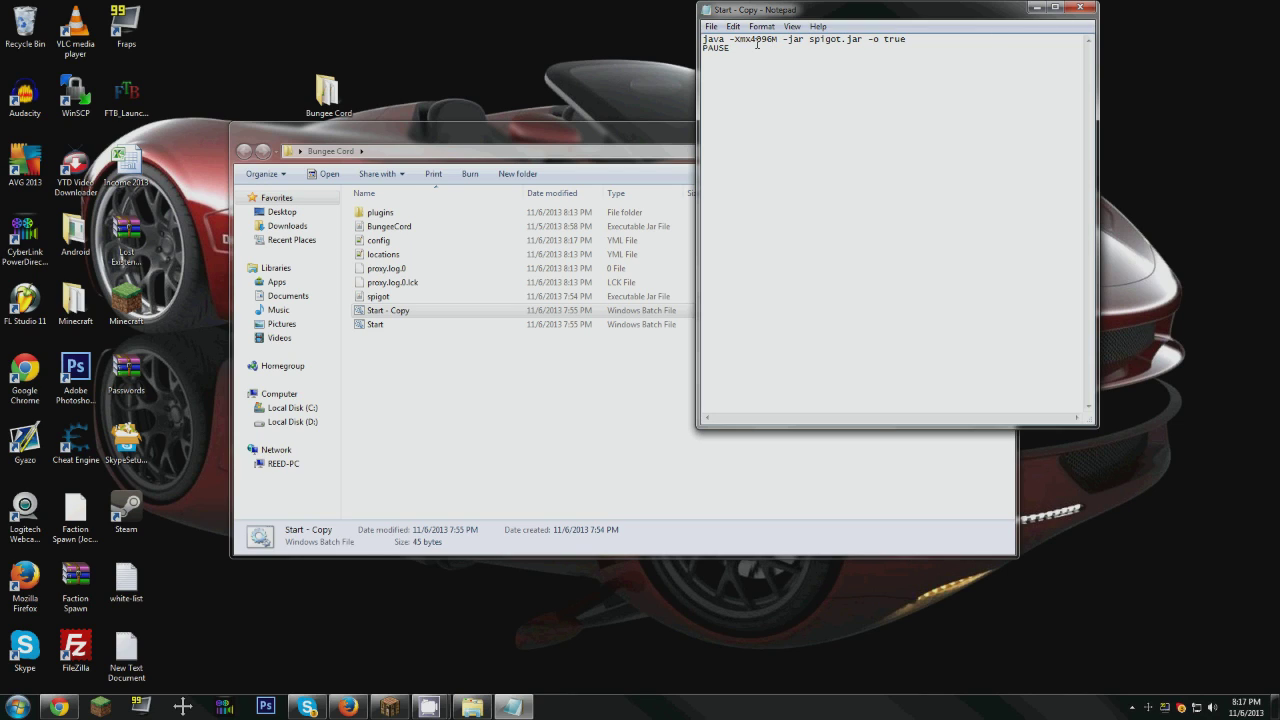
left_click(1079, 12)
Step: Run the Start - Copy batch file to generate the Spigot server files, then stop the server and close its console
double_click(383, 312)
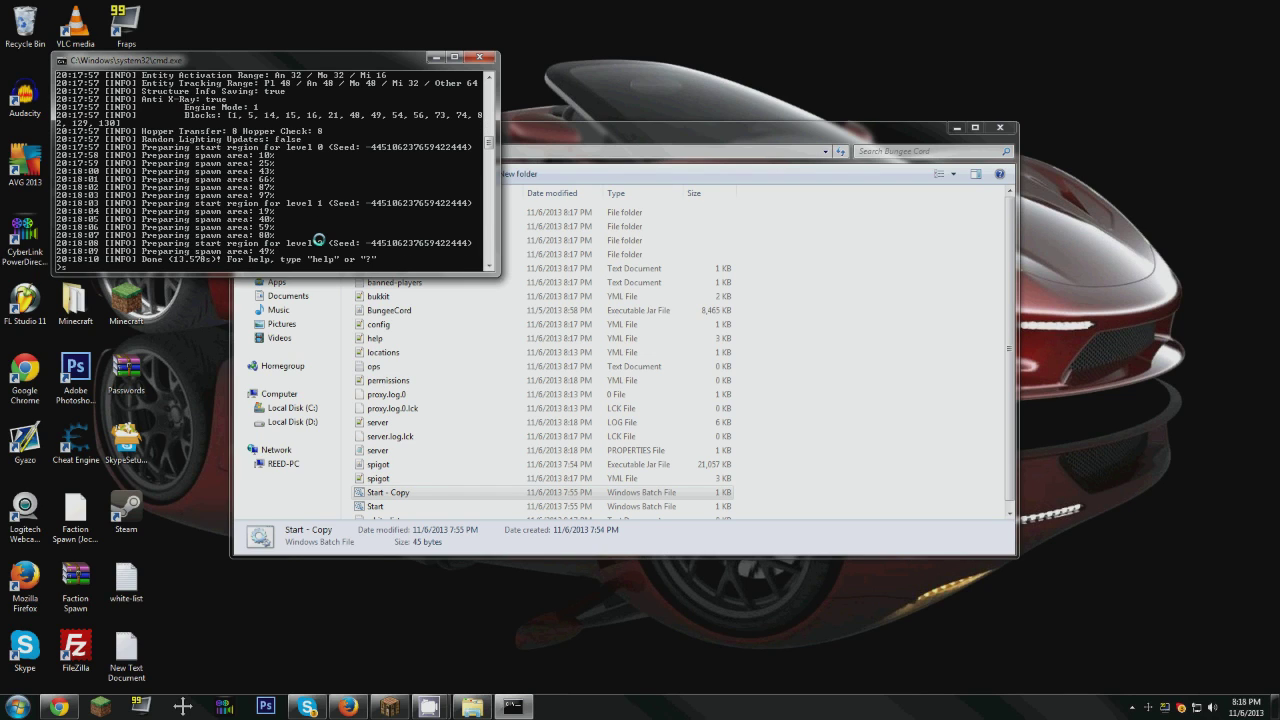
type("top")
key("Return")
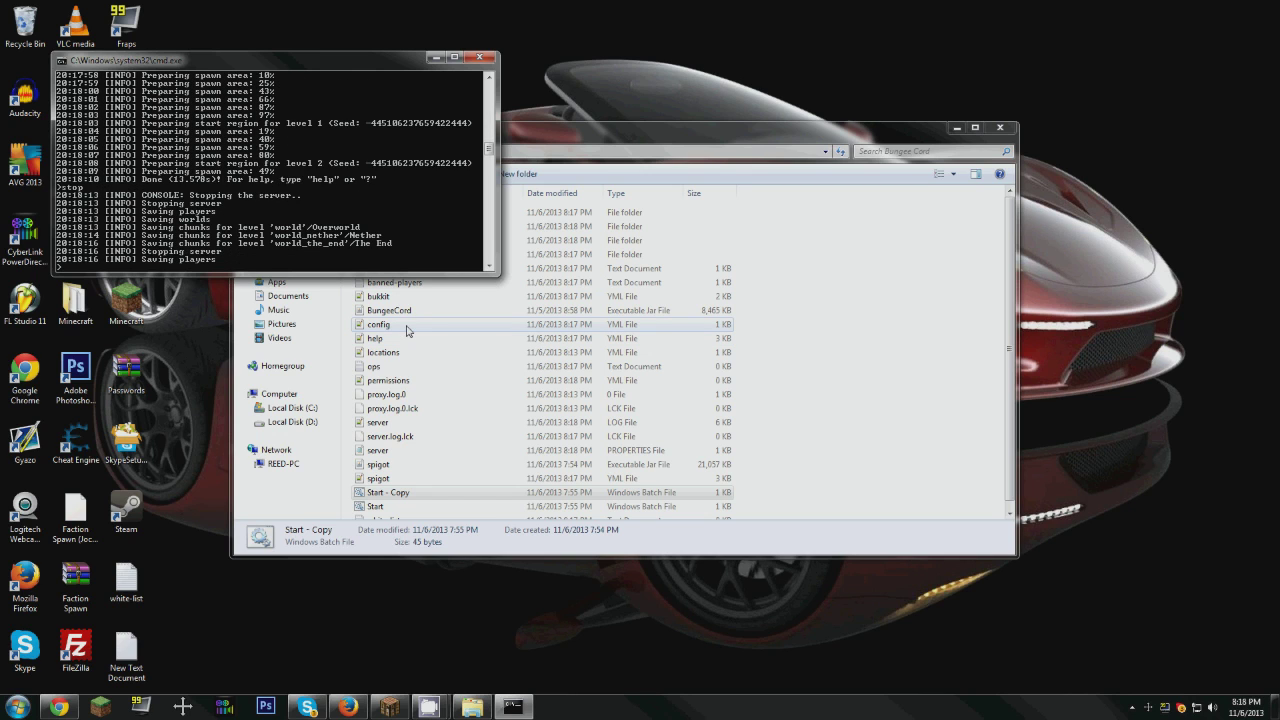
key("Return")
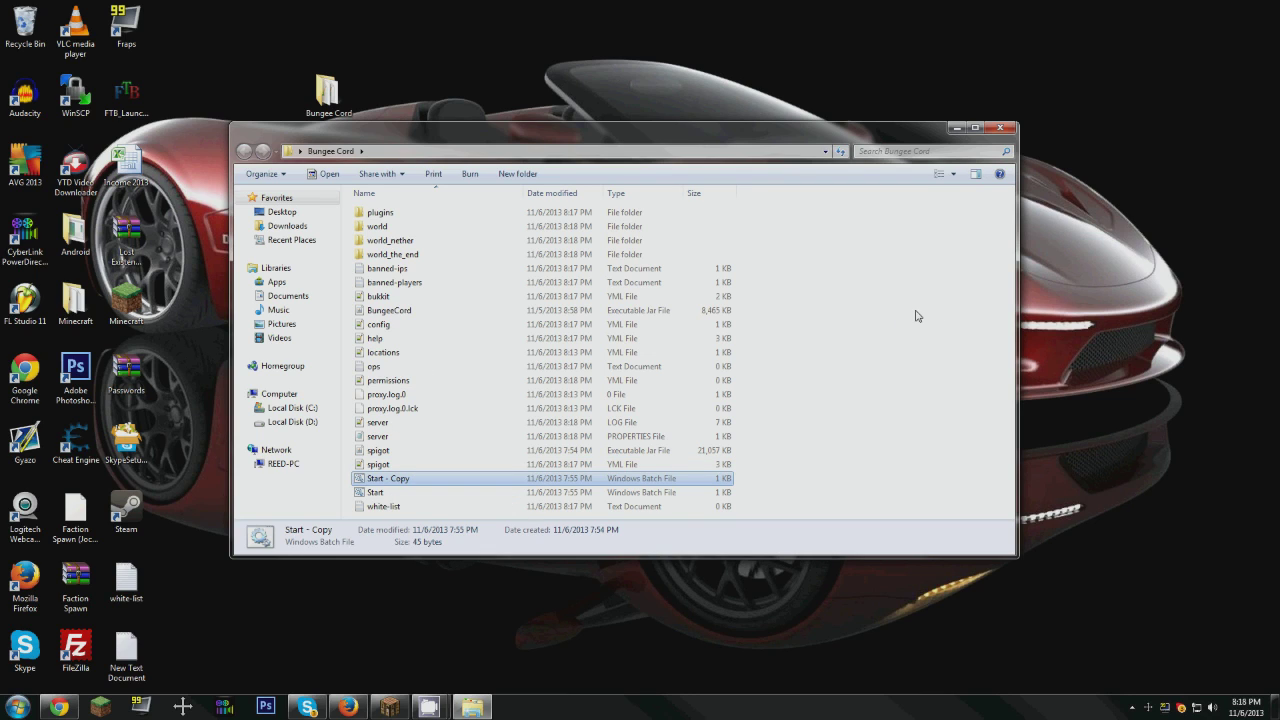
Step: Open the server.properties file for editing in Notepad
right_click(380, 441)
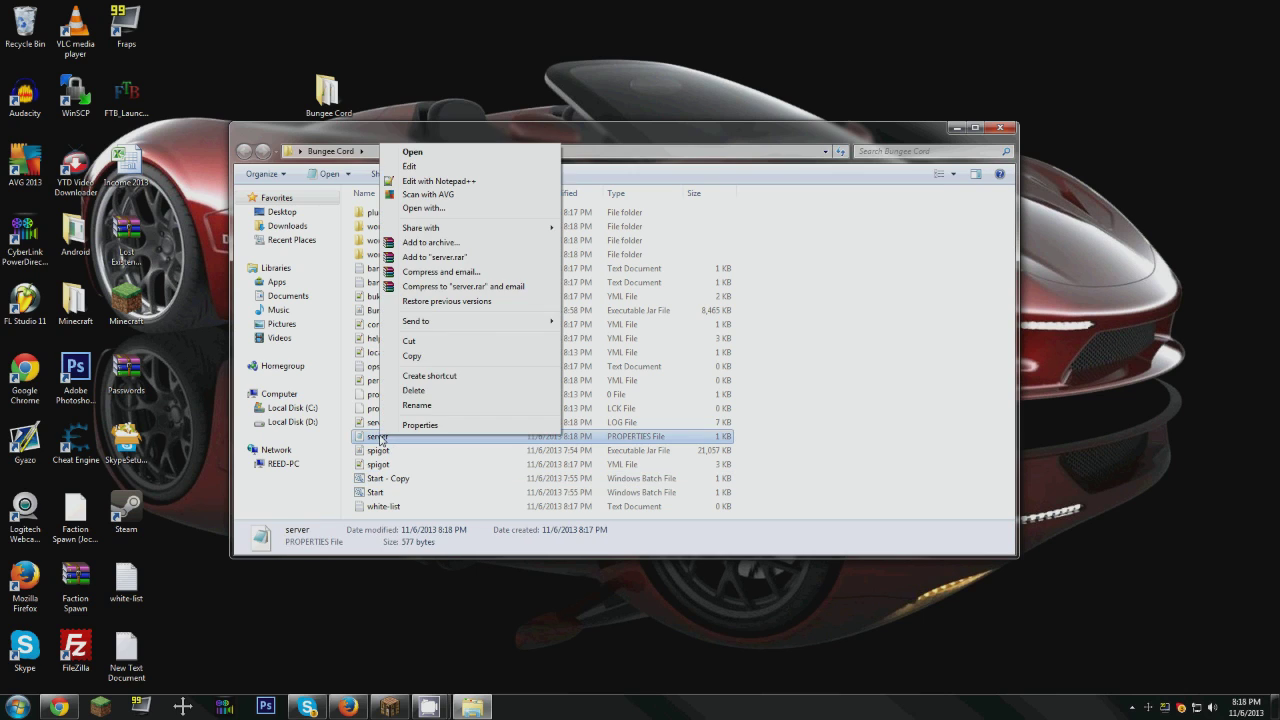
left_click(413, 170)
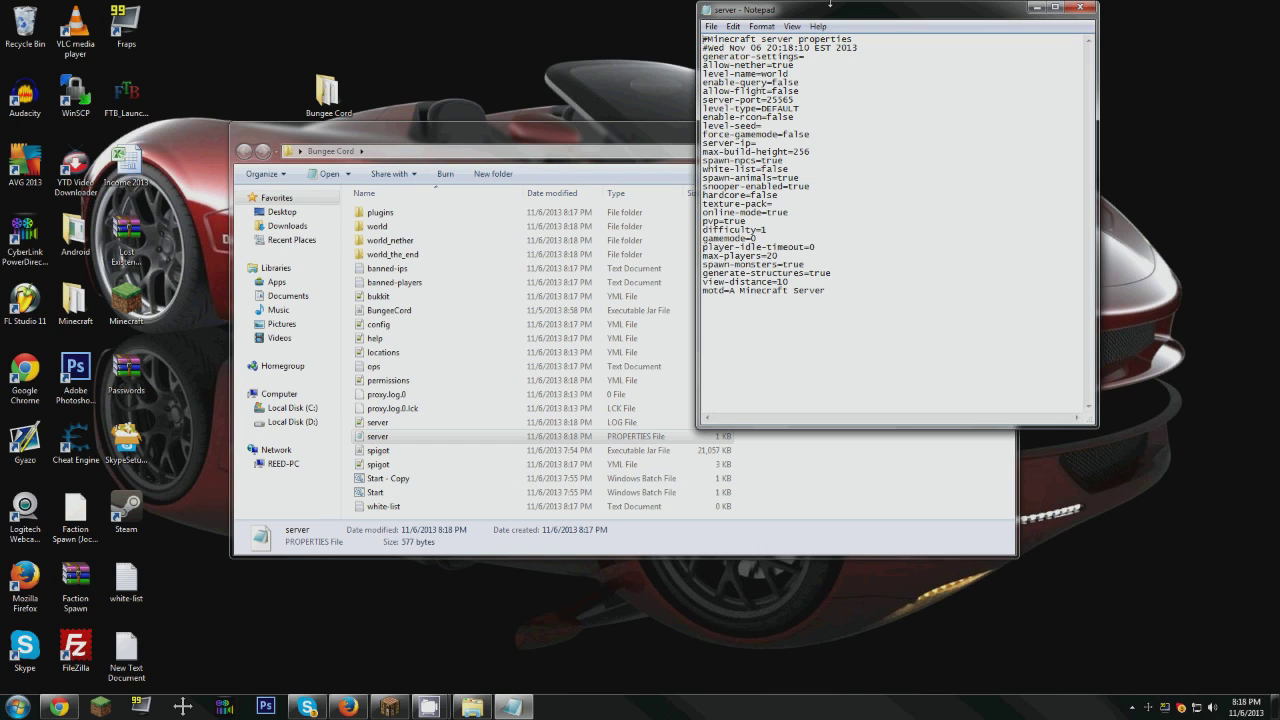
left_click_drag(832, 16, 346, 68)
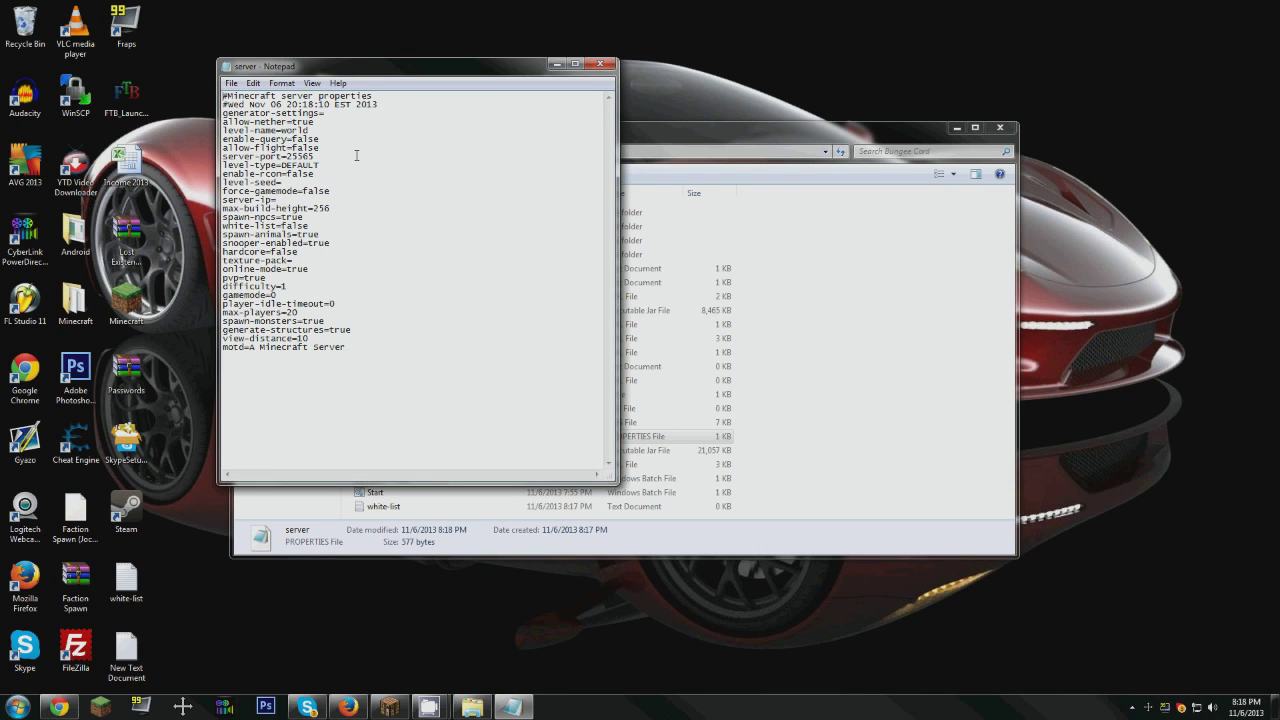
left_click(331, 306)
Step: Search server.properties for "off" and "online" to locate the online-mode entry
key("ctrl+f")
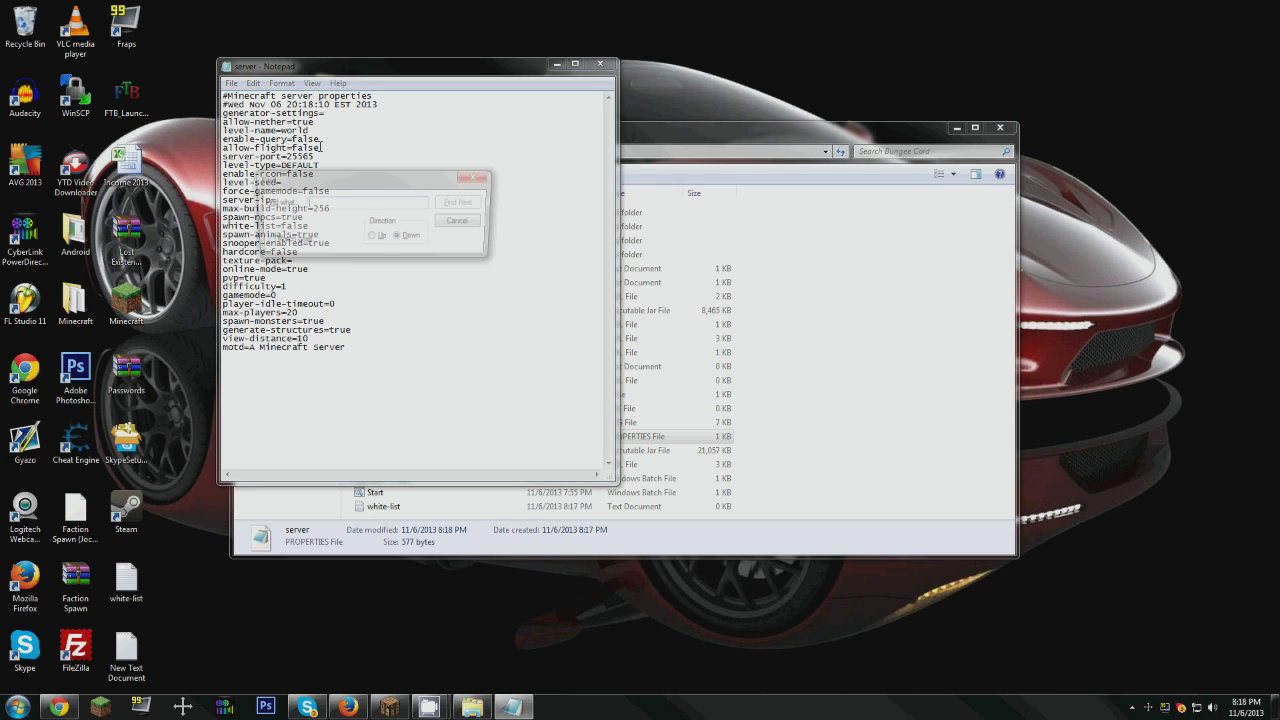
type("off")
key("Return")
key("Return")
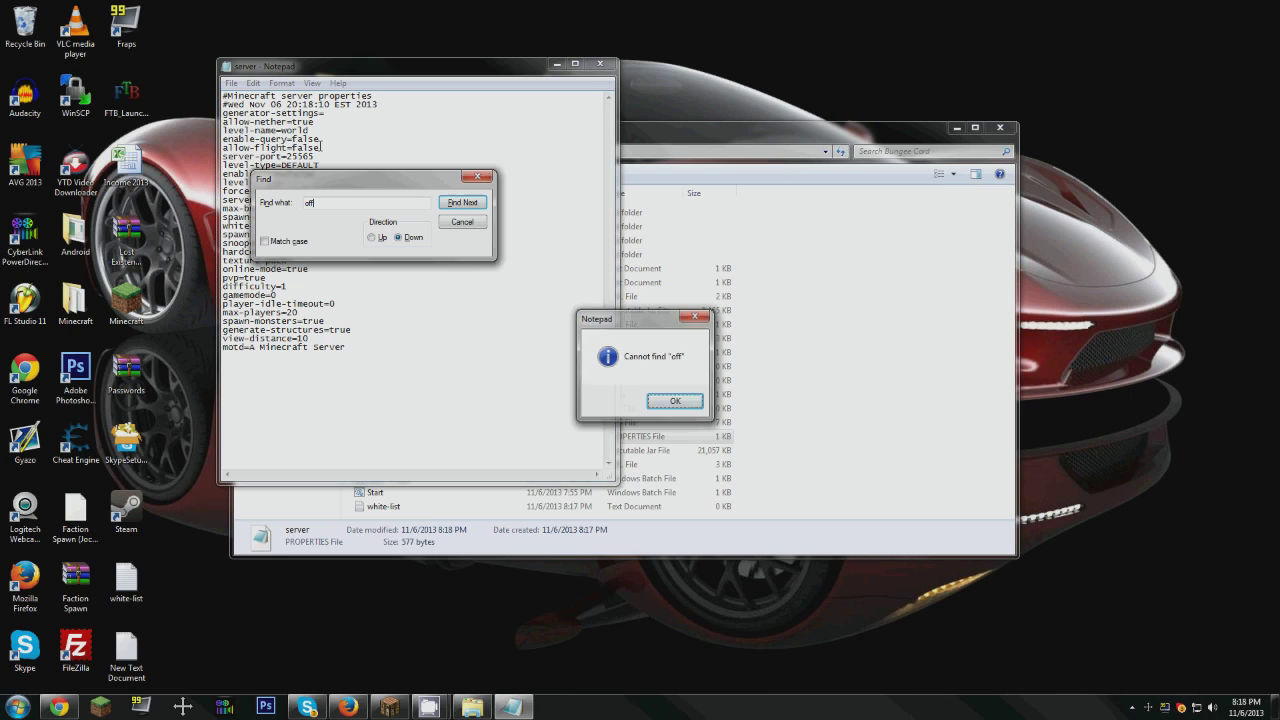
key("Return")
key("Escape")
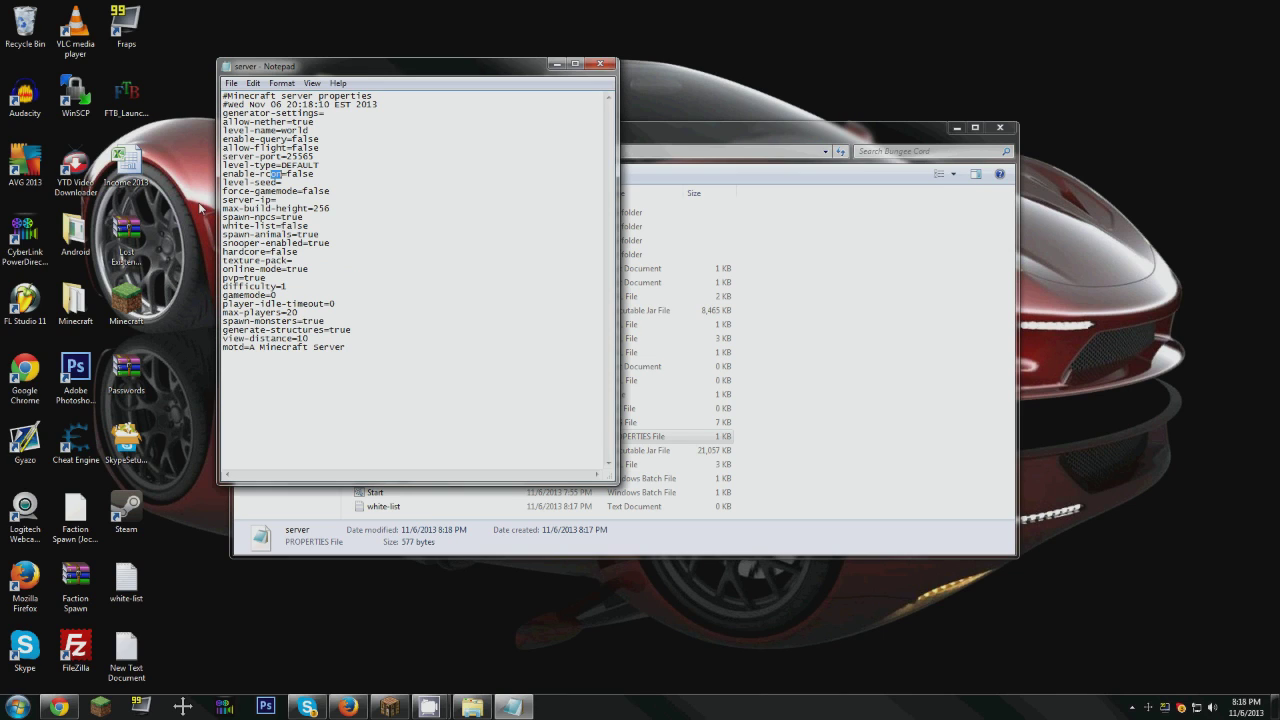
key("ctrl+f")
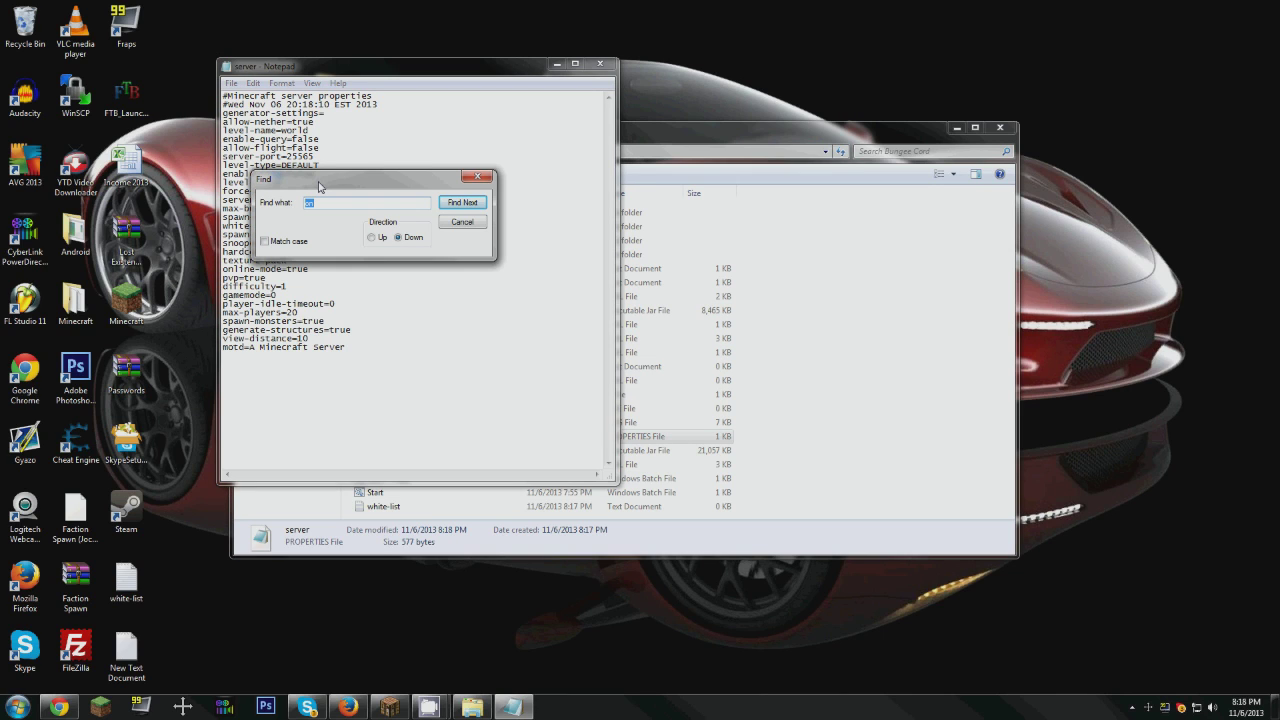
type("onlk")
type("ine")
key("Return")
key("Escape")
Step: Set online-mode to false in server.properties, then save and close the file
left_click(308, 269)
left_click_drag(307, 269, 287, 269)
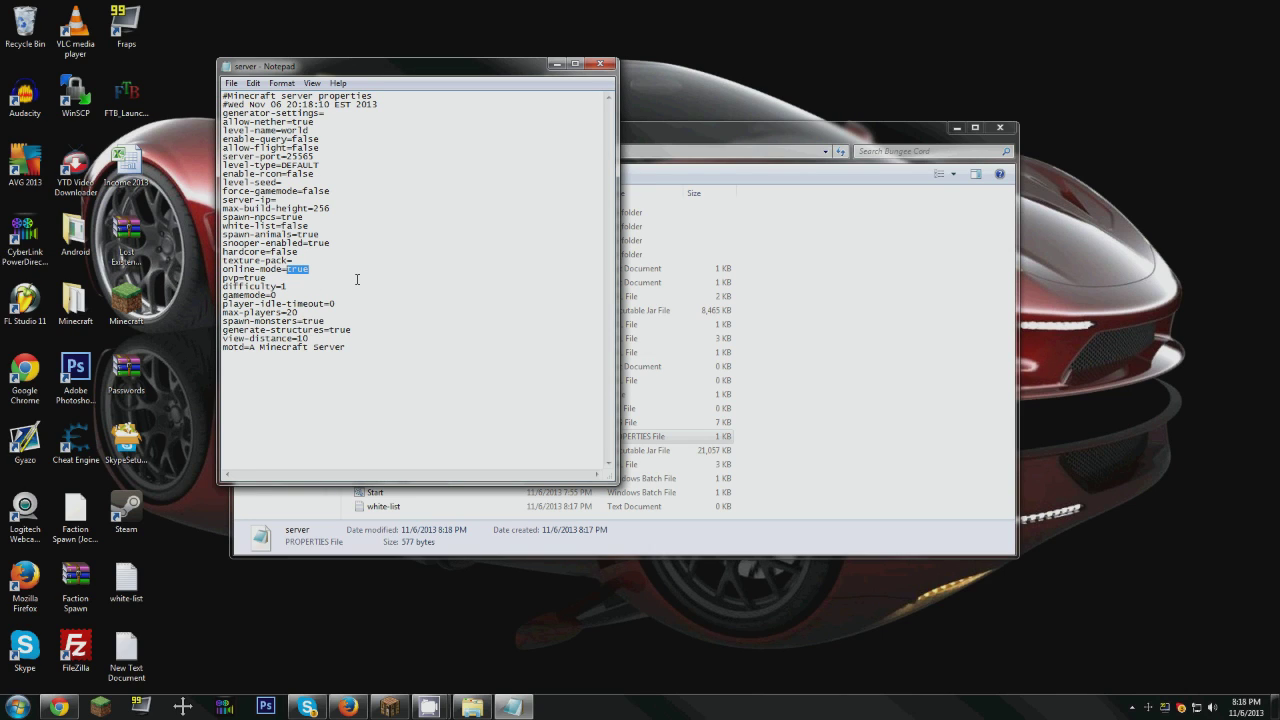
type("false")
left_click(600, 64)
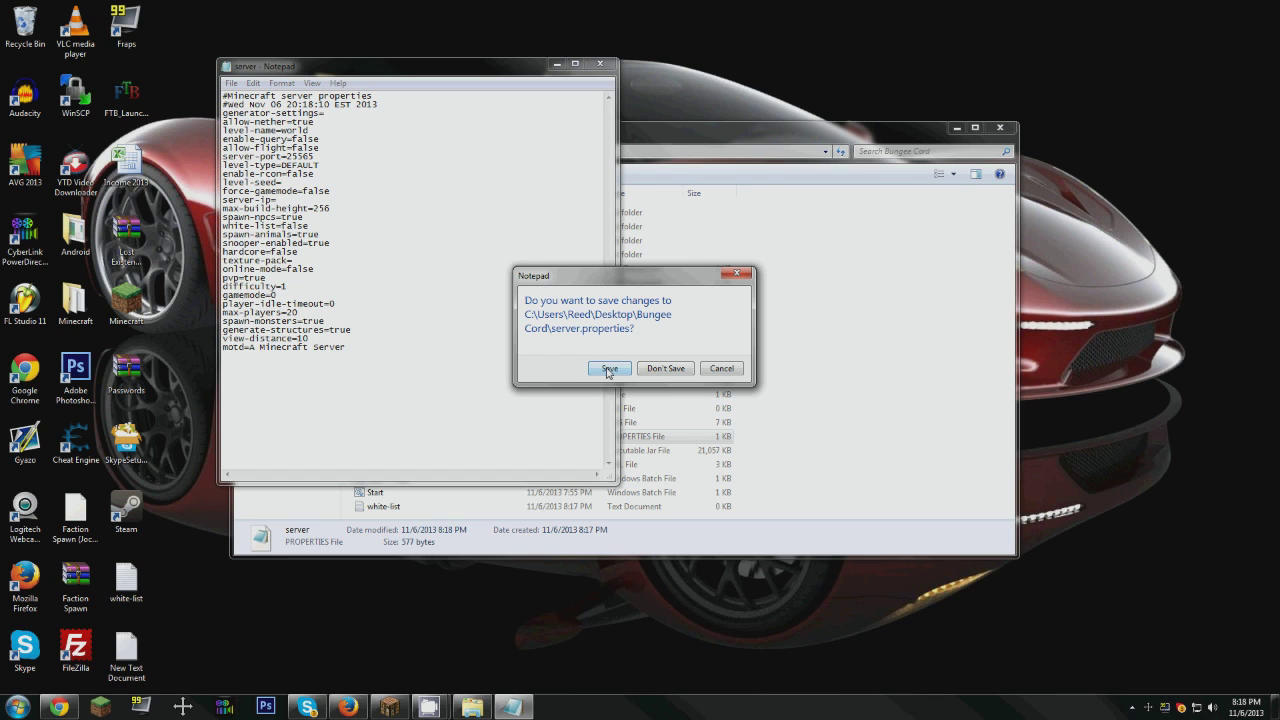
left_click(608, 369)
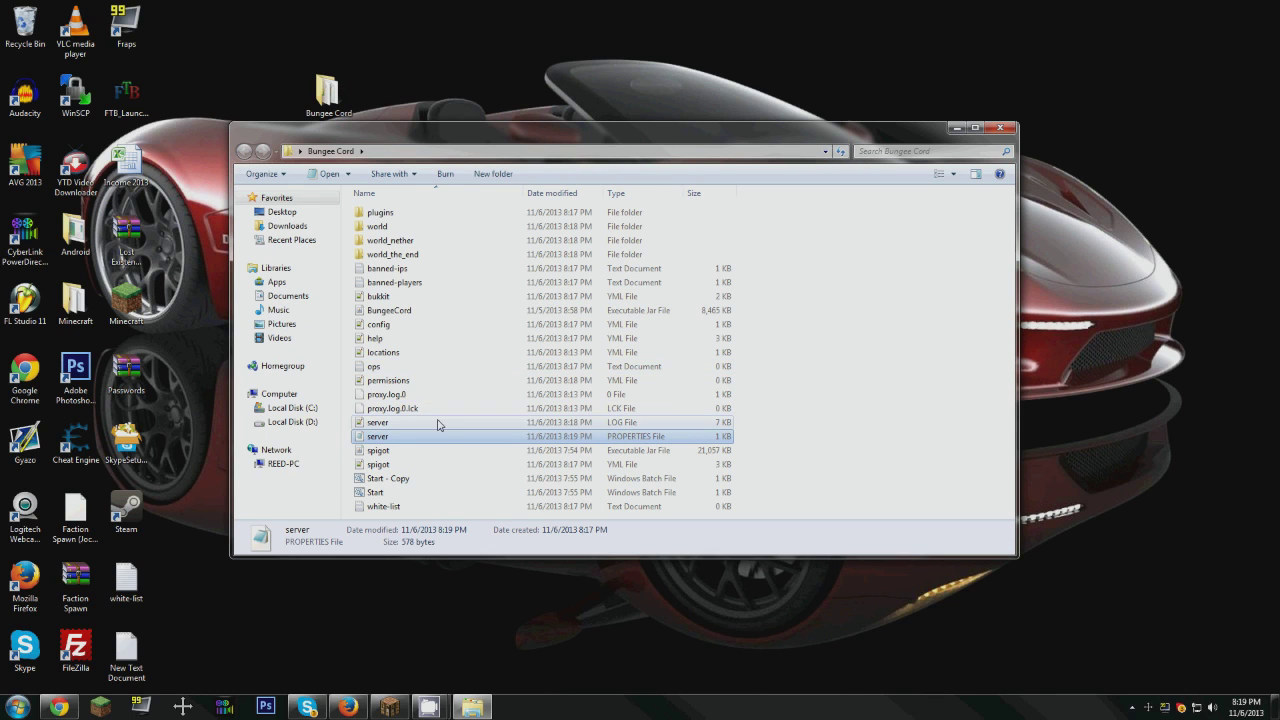
Step: Launch the BungeeCord proxy with the Start batch file and the Spigot server with Start - Copy
double_click(379, 499)
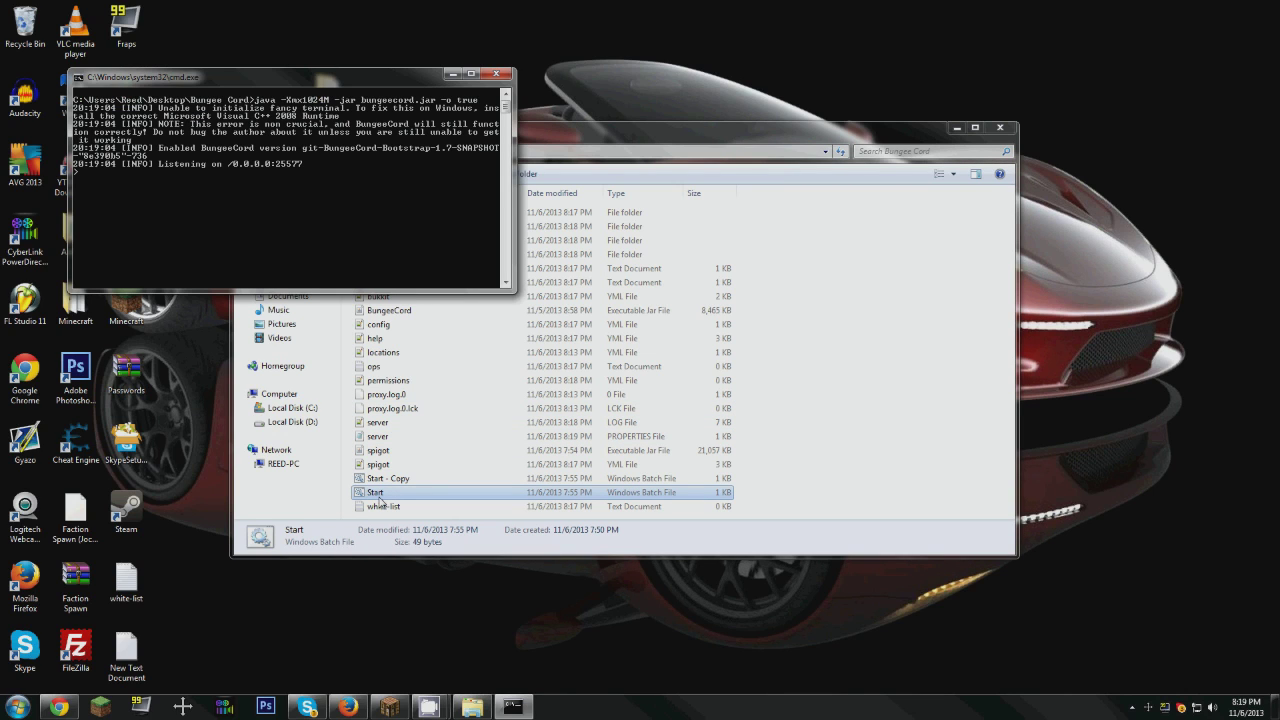
double_click(379, 480)
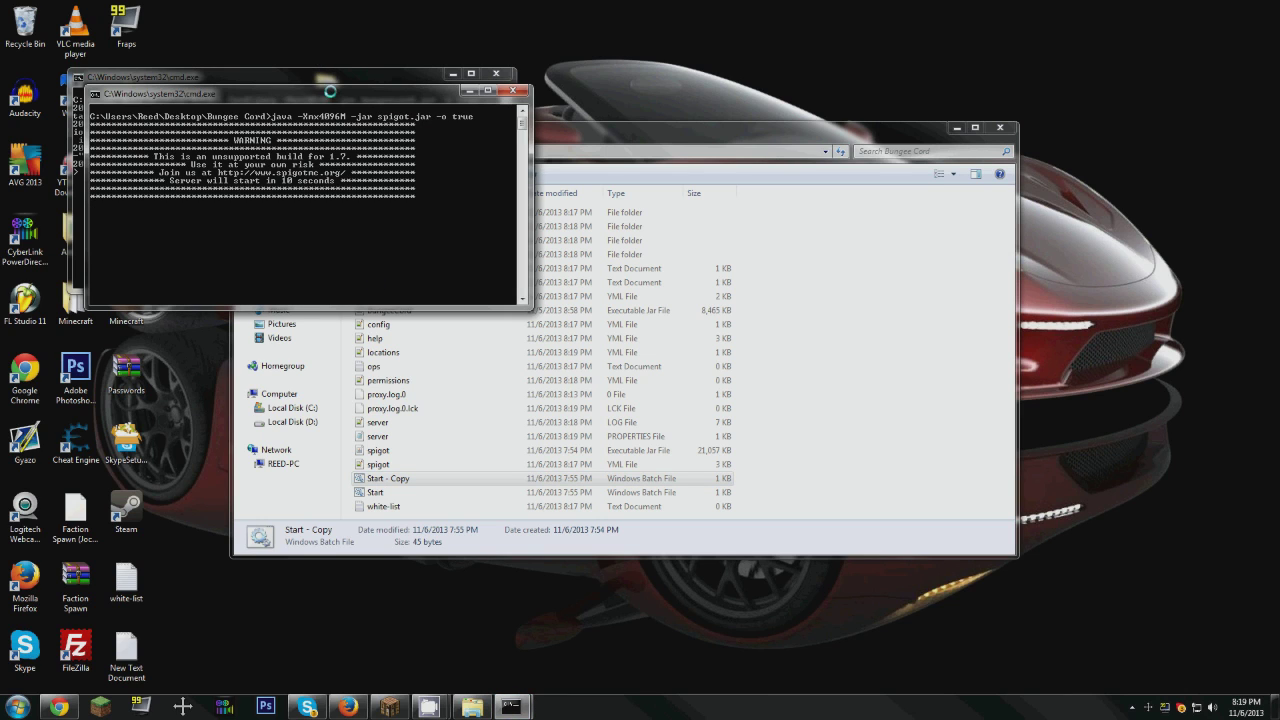
left_click_drag(328, 95, 295, 50)
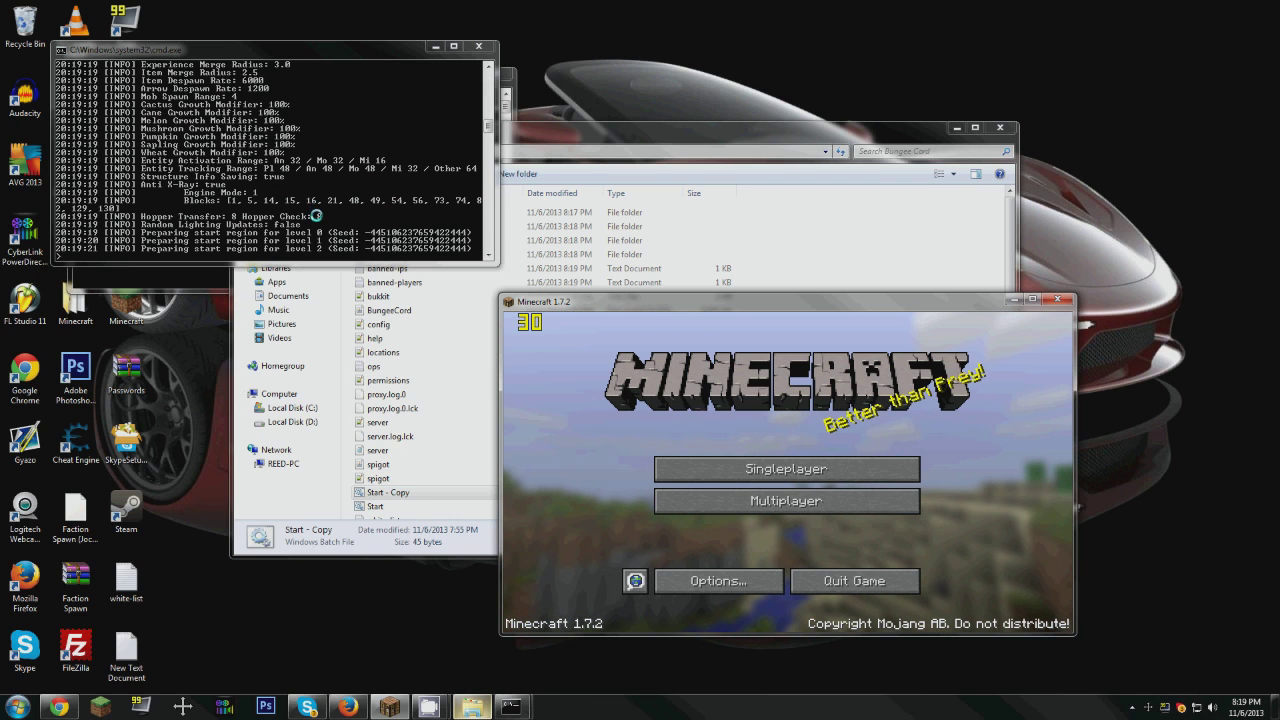
Step: Switch to Minecraft and begin adding a new server to the multiplayer list
left_click(785, 503)
scroll(783, 500, "down", 3)
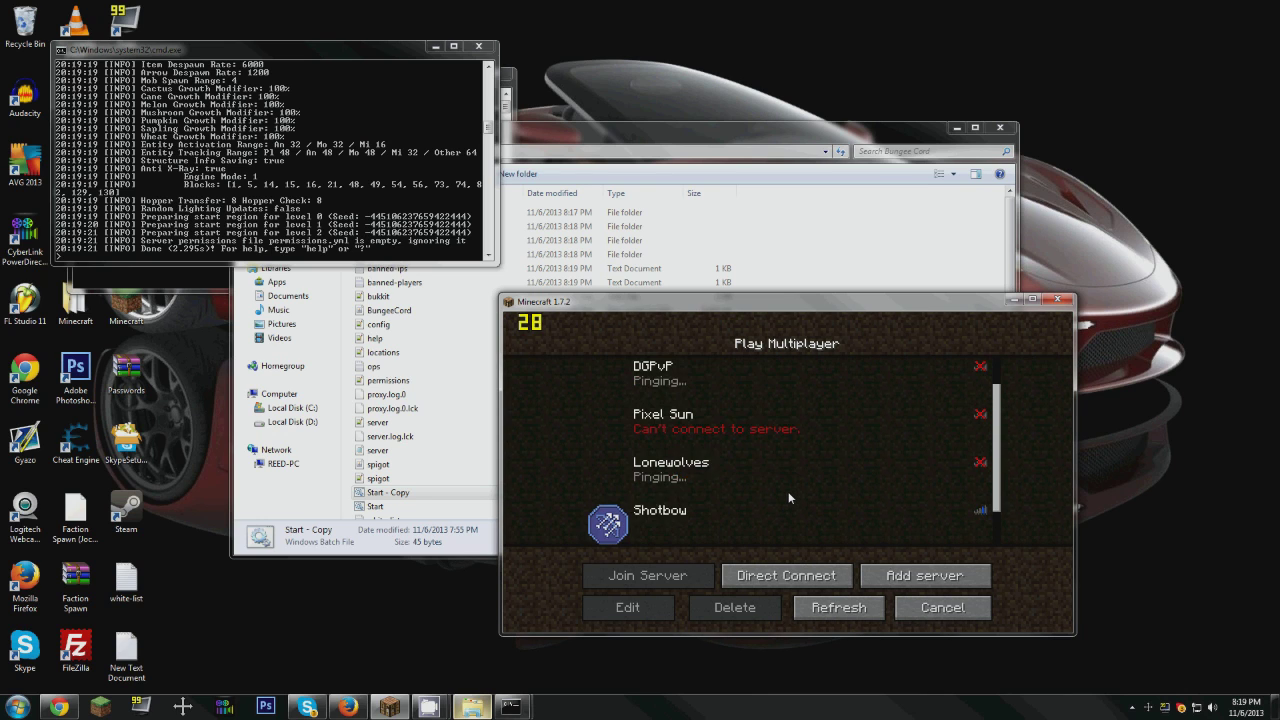
scroll(790, 506, "up", 3)
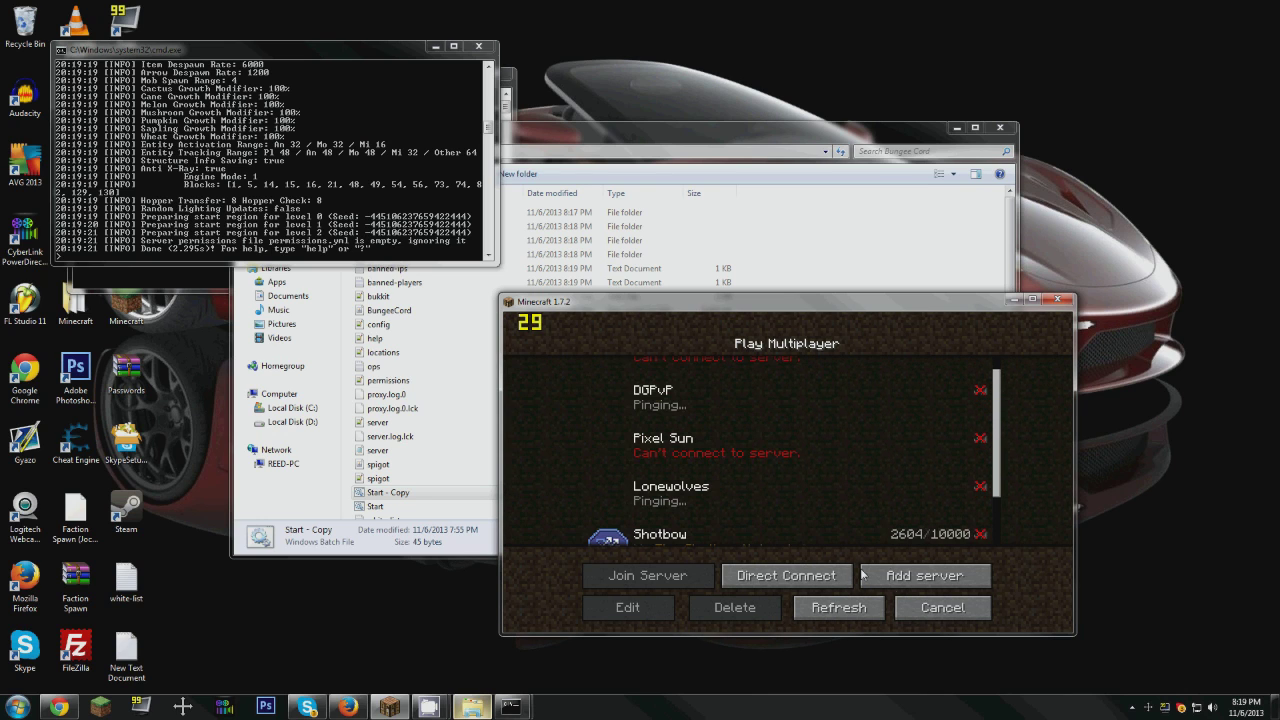
left_click(895, 578)
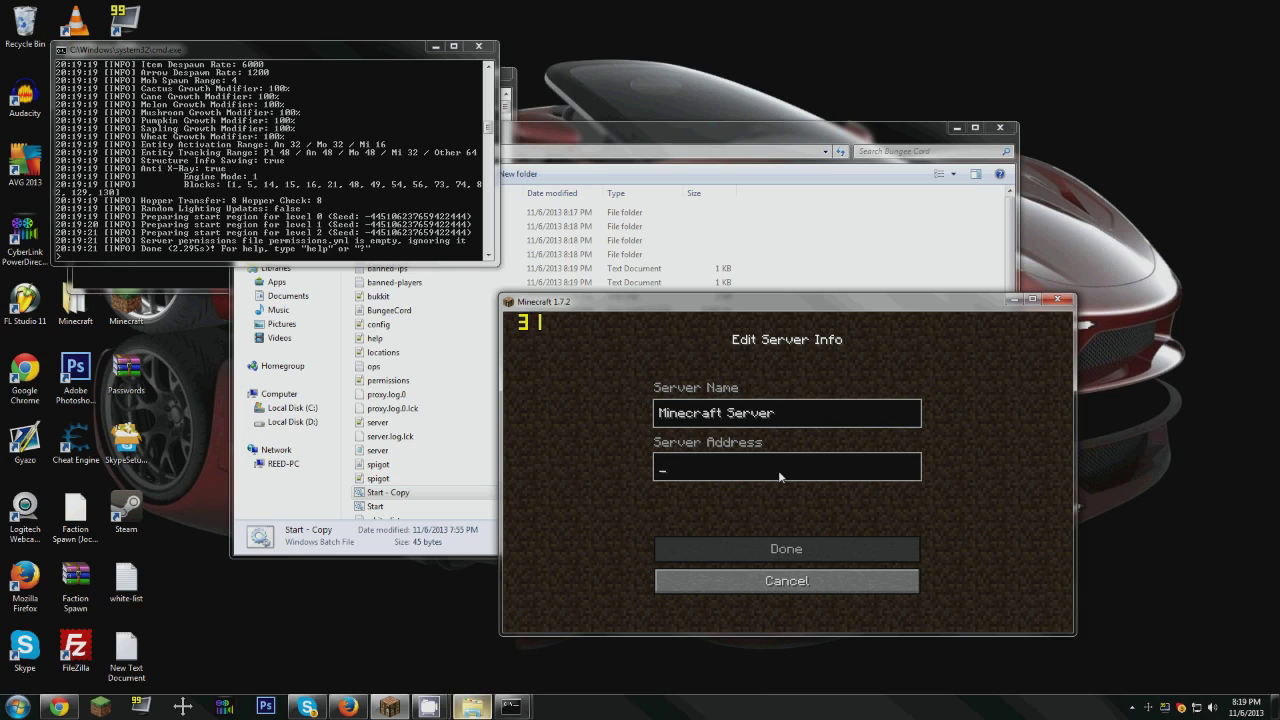
type("0.0.")
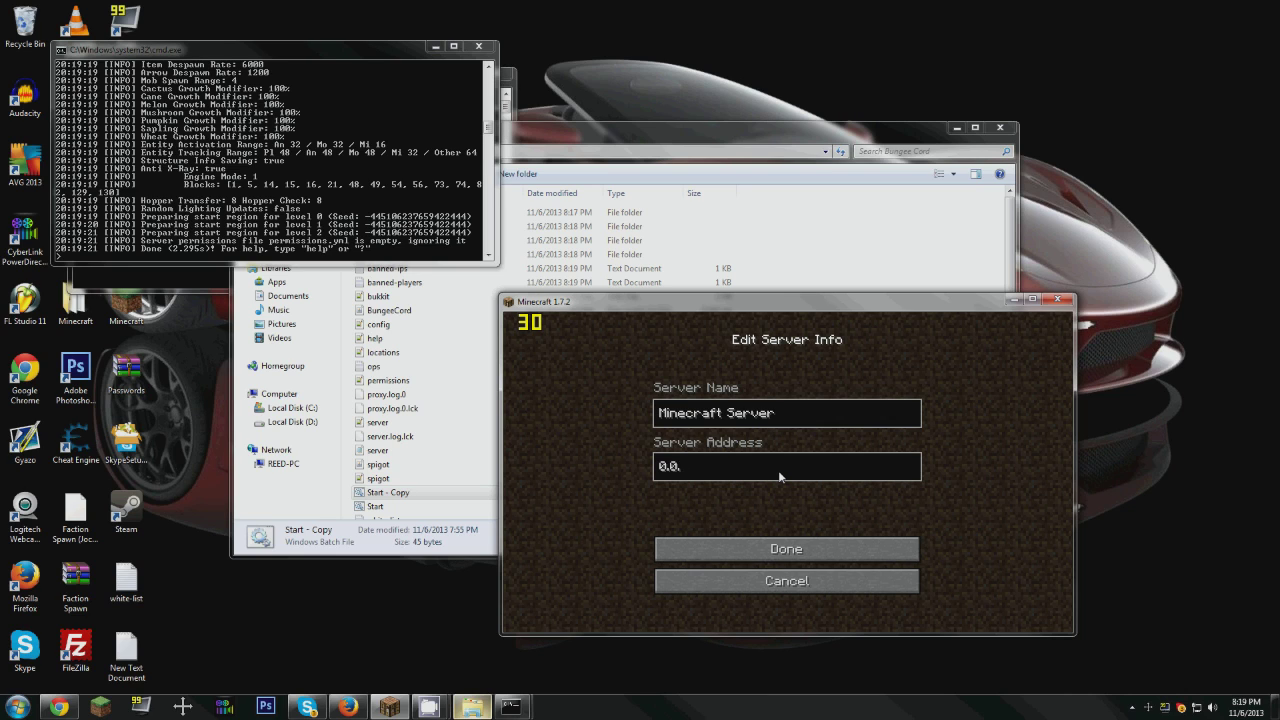
type("0.0:25565")
key("BackSpace")
key("BackSpace")
key("BackSpace")
key("BackSpace")
key("BackSpace")
key("BackSpace")
key("BackSpace")
key("BackSpace")
key("BackSpace")
key("BackSpace")
key("BackSpace")
key("BackSpace")
key("BackSpace")
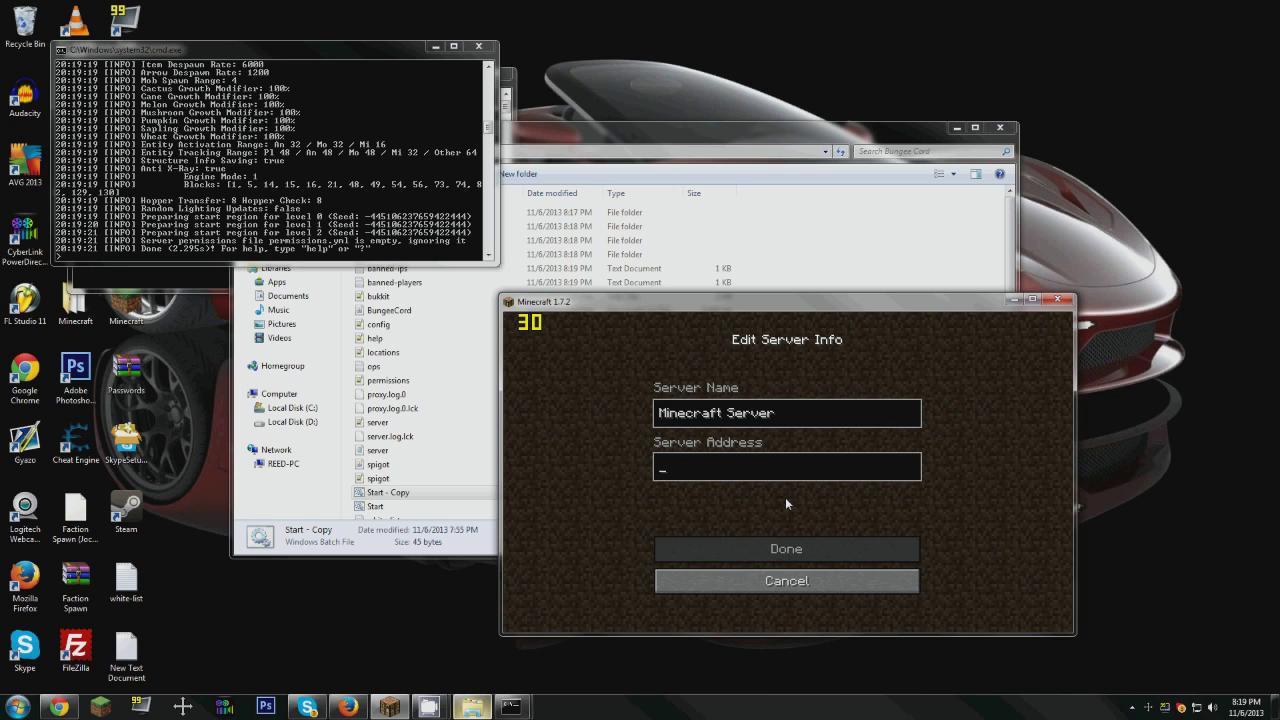
Step: Set the new server's address to localhost with the proxy's listening port and save the entry
type("localho")
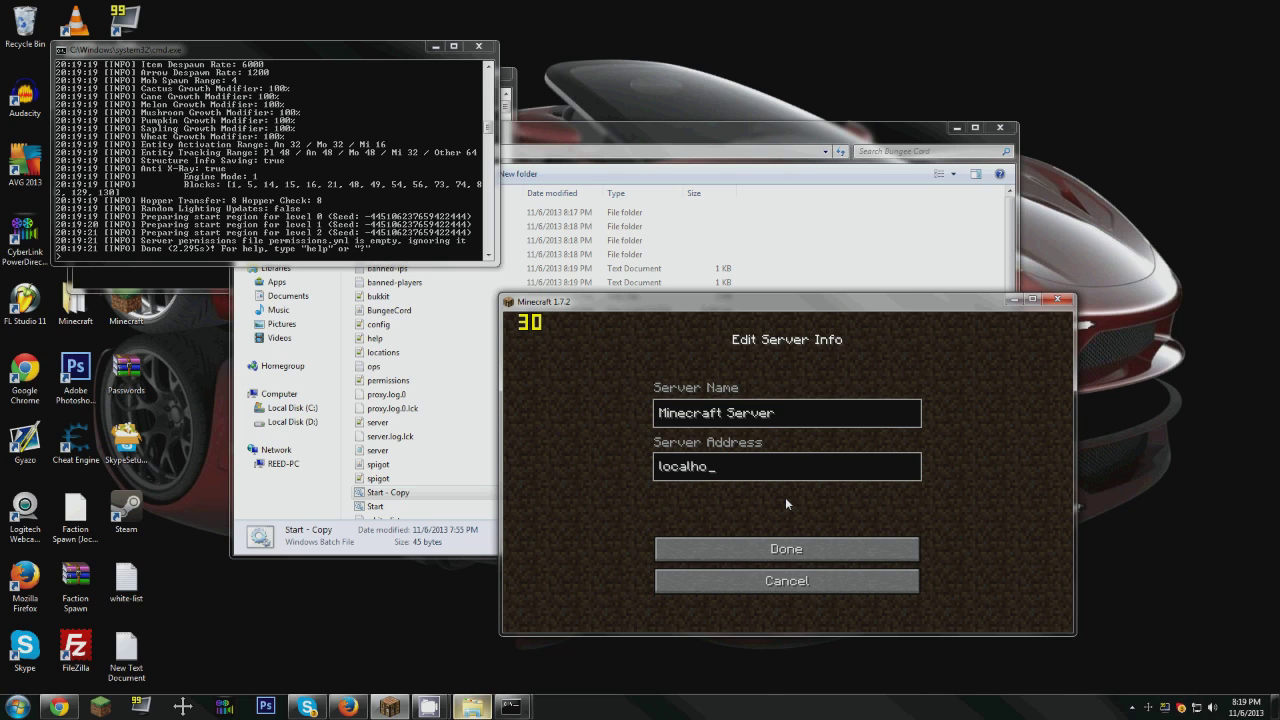
type("st:25577")
key("Return")
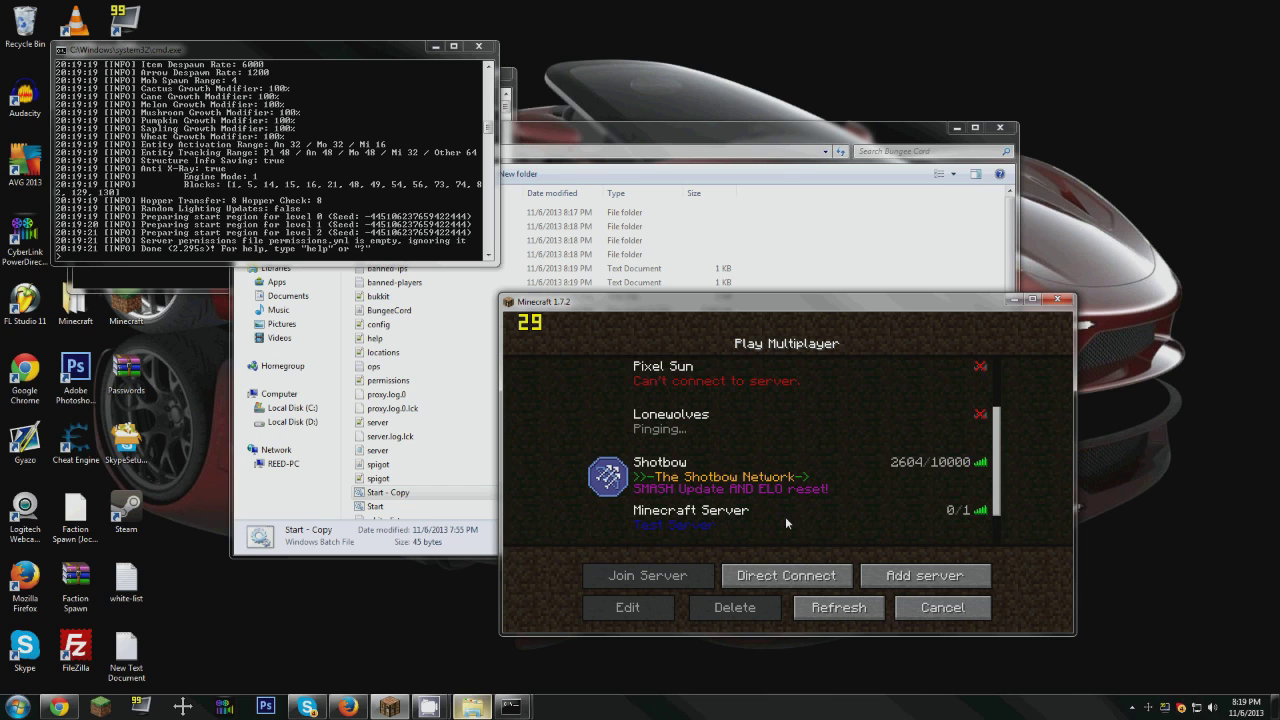
Step: Join the newly added Minecraft Server, move around the world to test the connection, and bring up the game menu
scroll(704, 520, "down", 2)
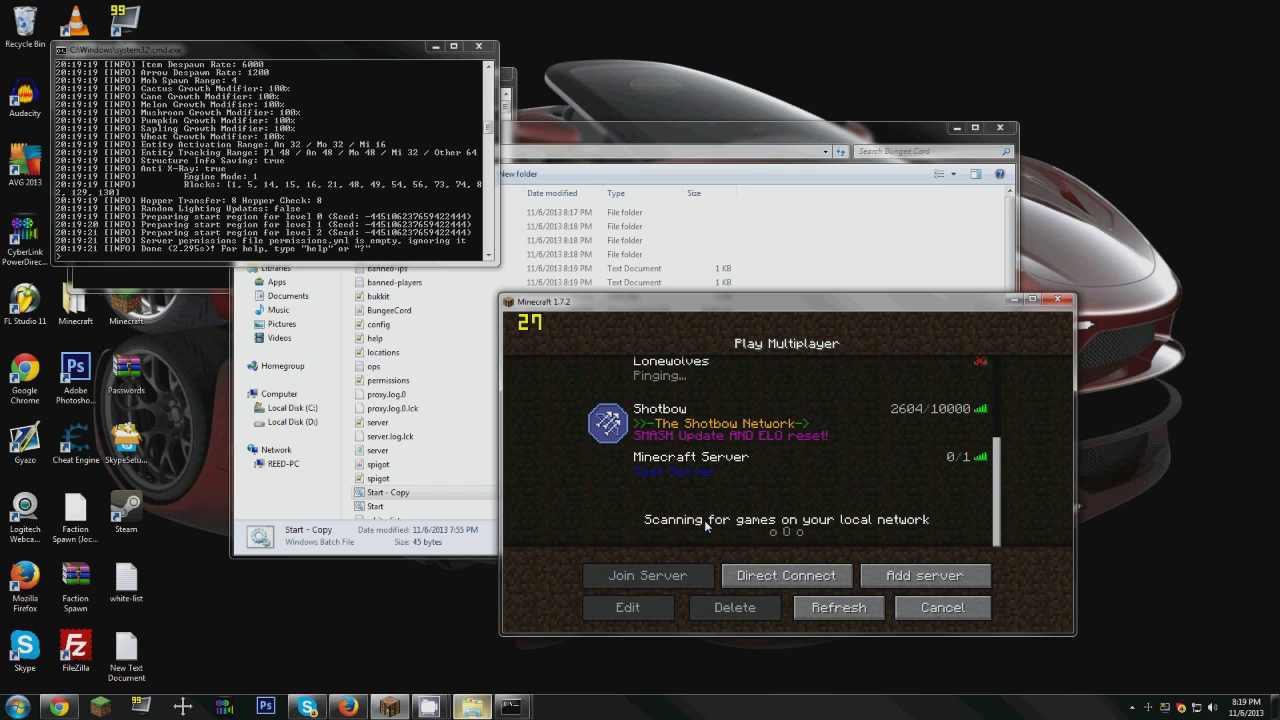
double_click(736, 474)
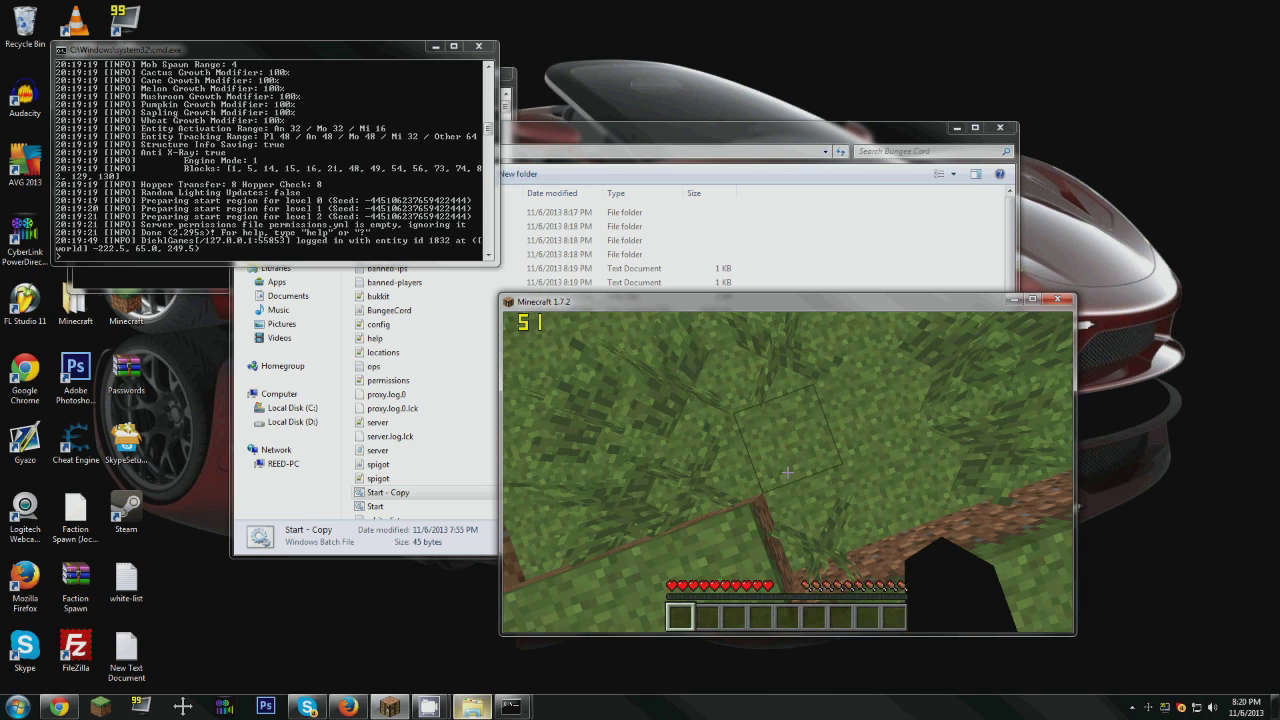
key("Escape")
key("Escape")
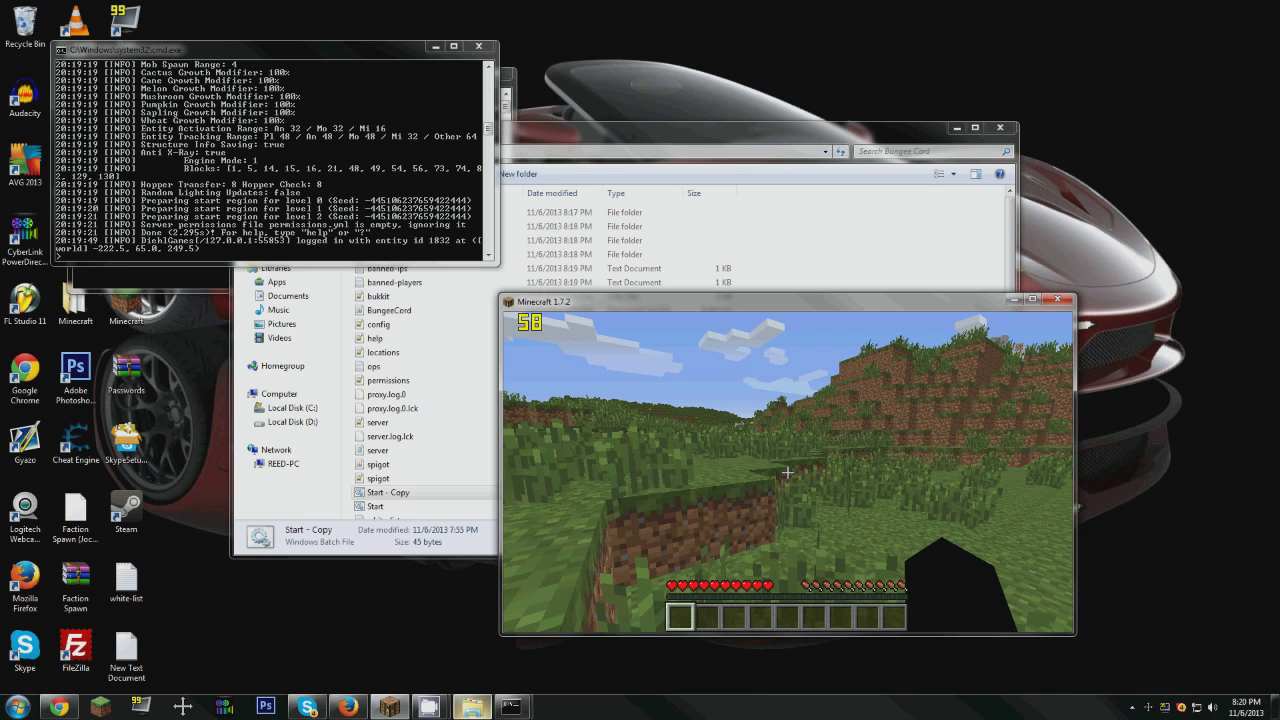
key("w")
key("space")
key("space")
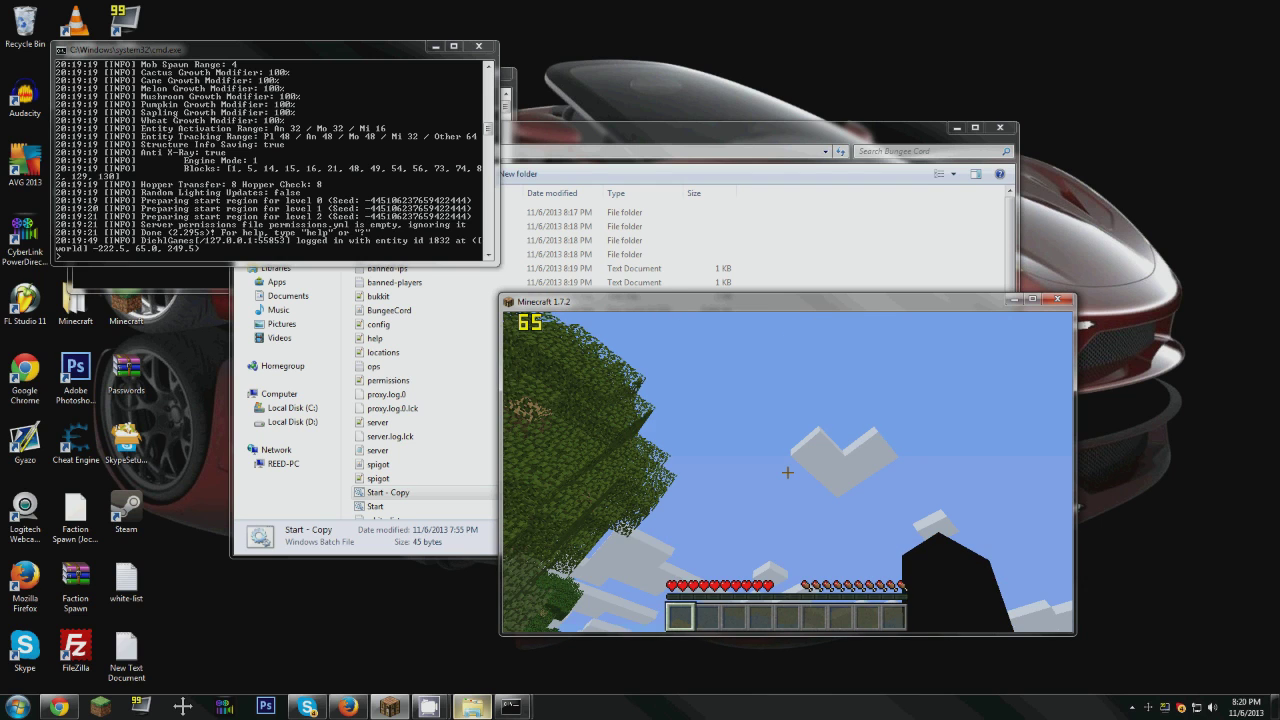
key("Escape")
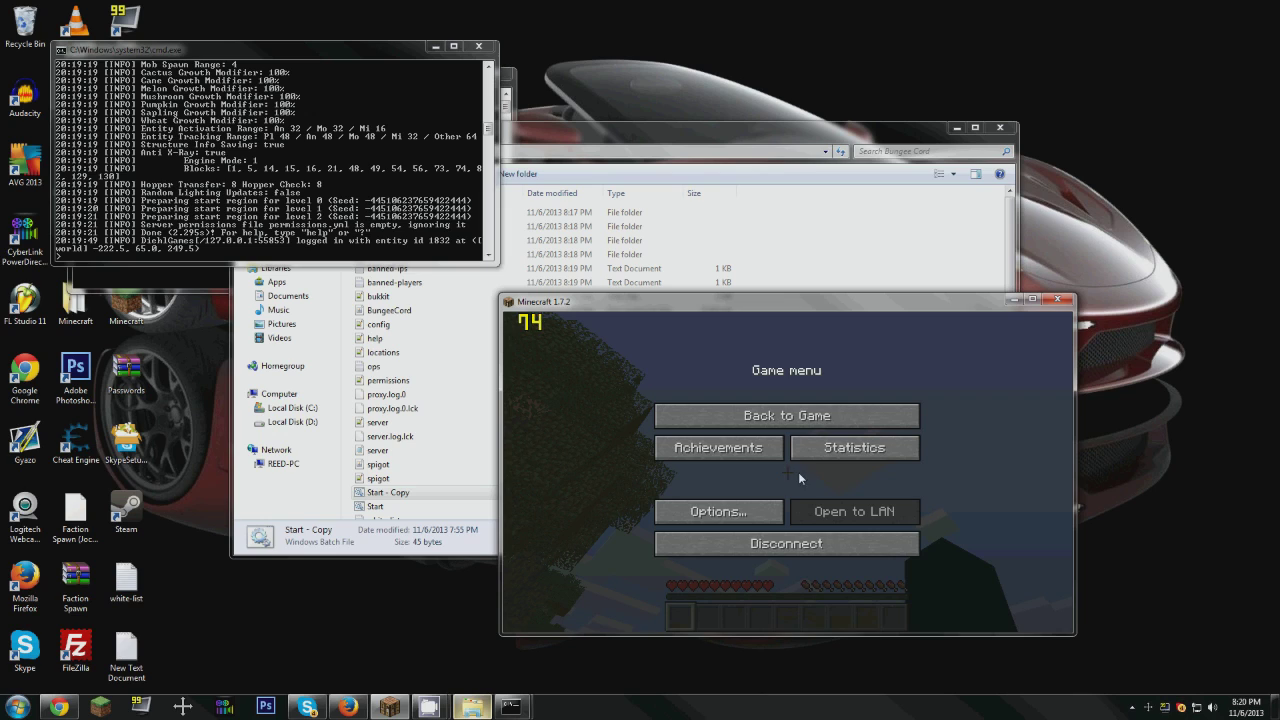